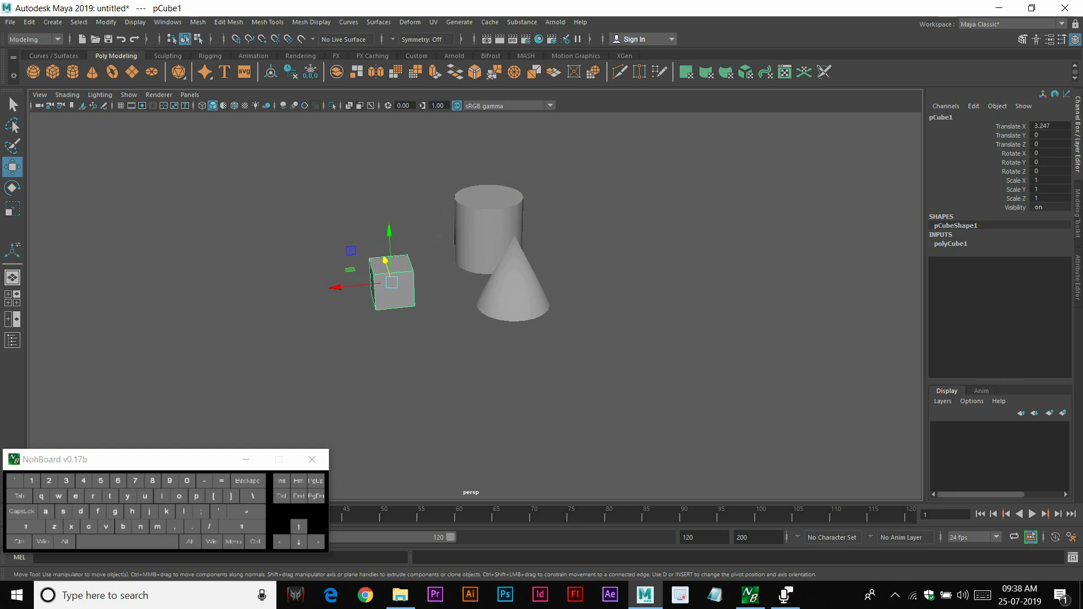
Move the cube along the X axis toward the cylinder and cone
left_click_drag(337, 288, 376, 300)
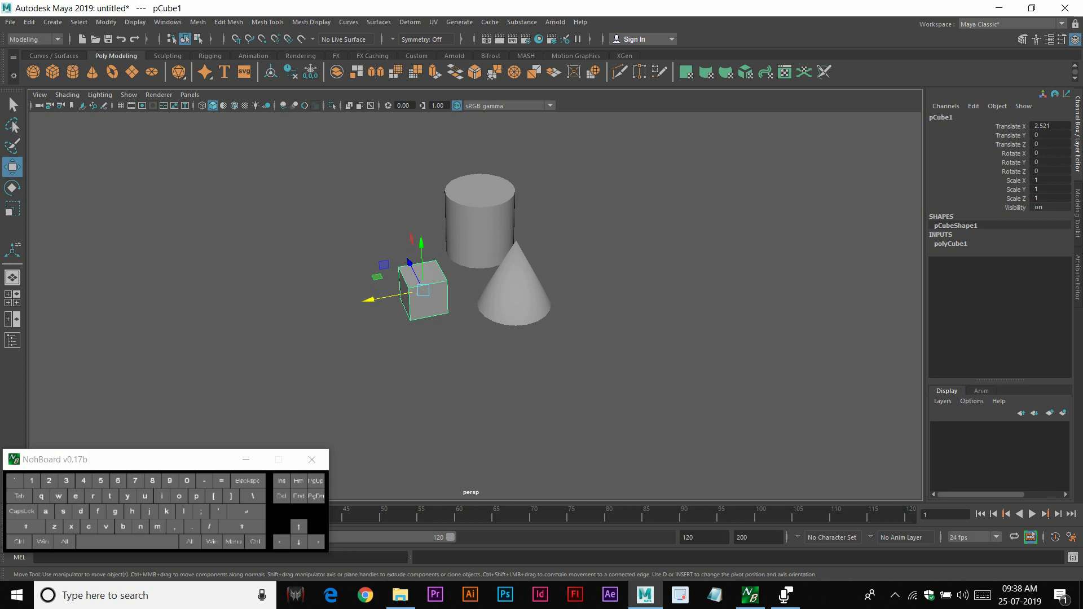
left_click(654, 305)
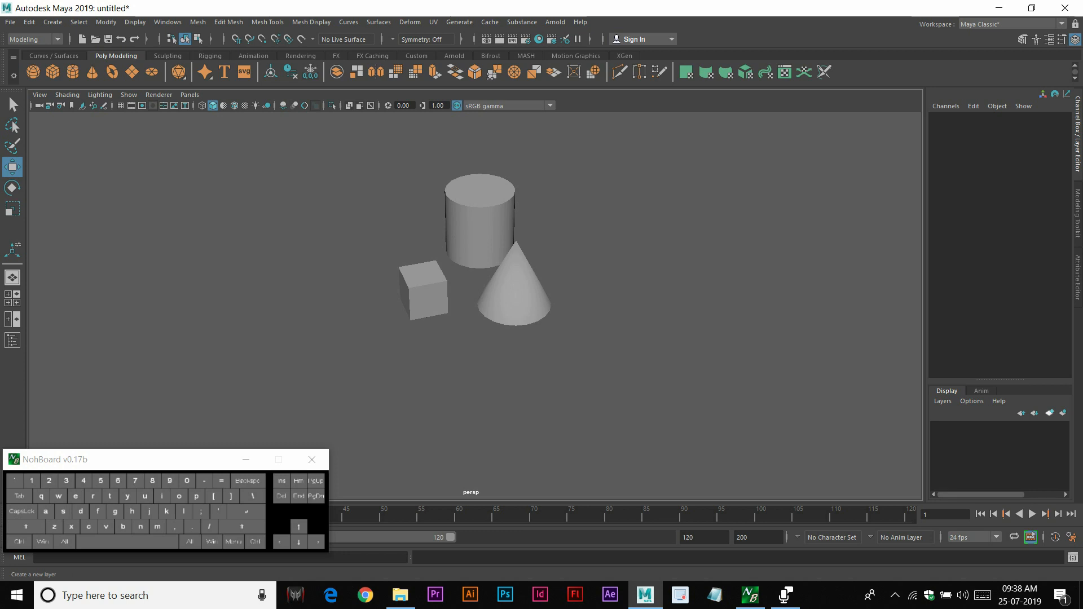
Create a new display layer and add the selected cone to it
left_click(1049, 413)
left_click(503, 278)
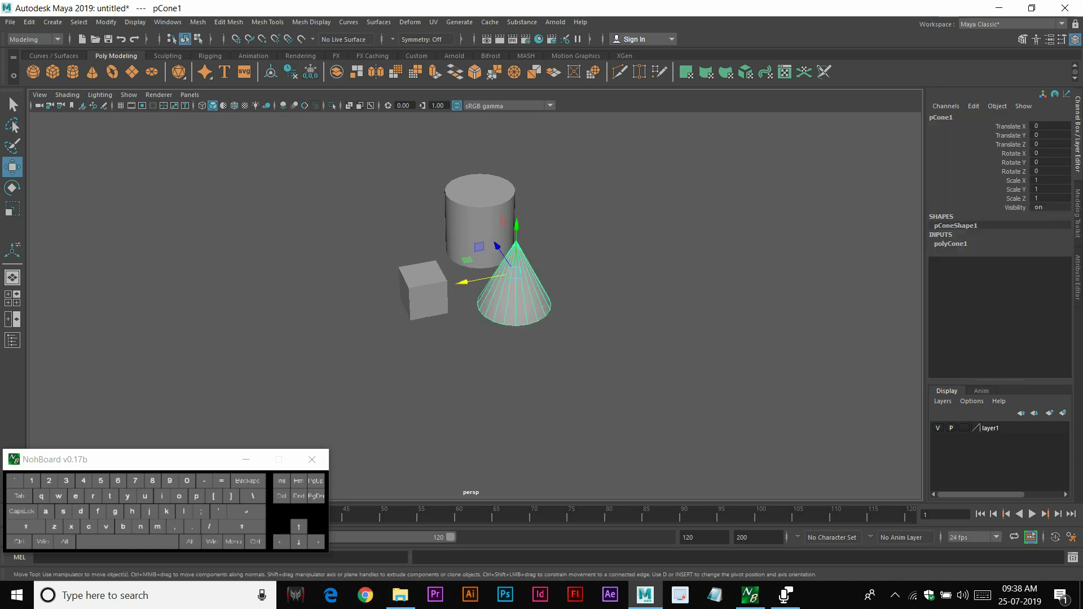
right_click(964, 429)
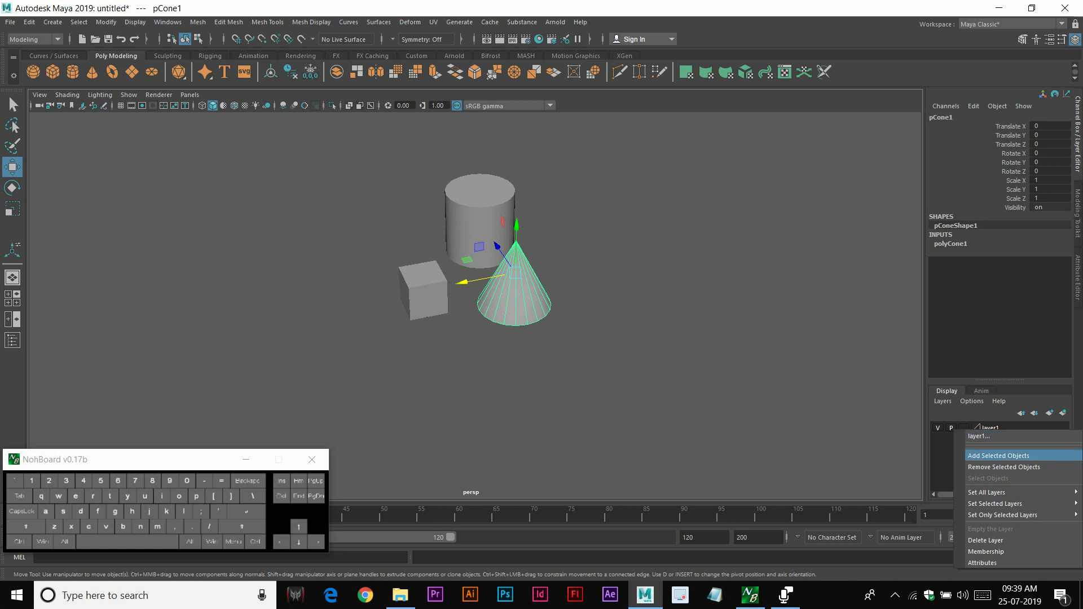
left_click(998, 456)
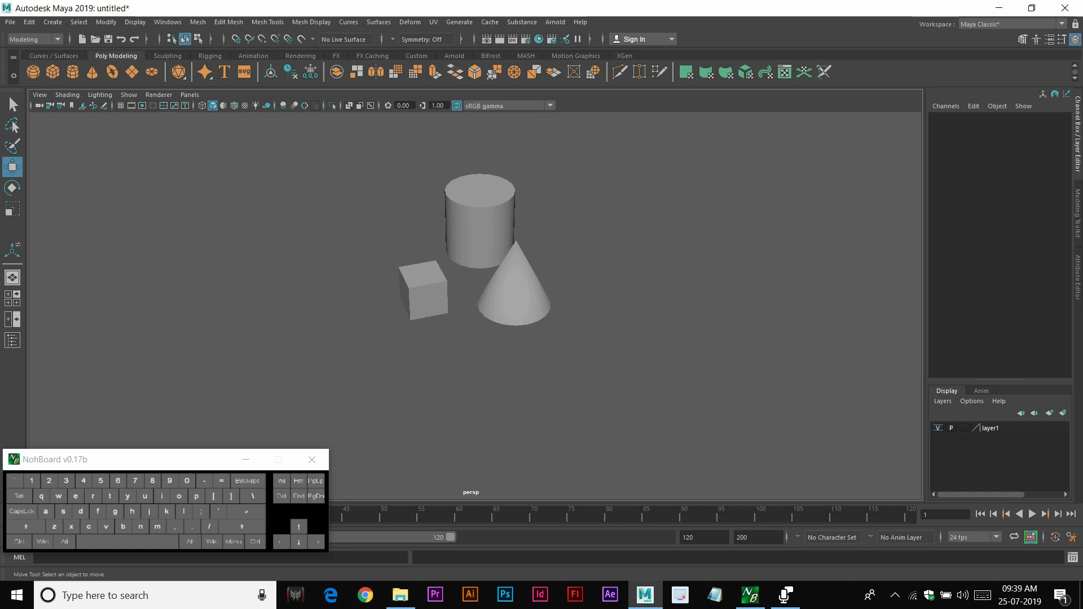
Hide the cone's layer and show it again
left_click(938, 428)
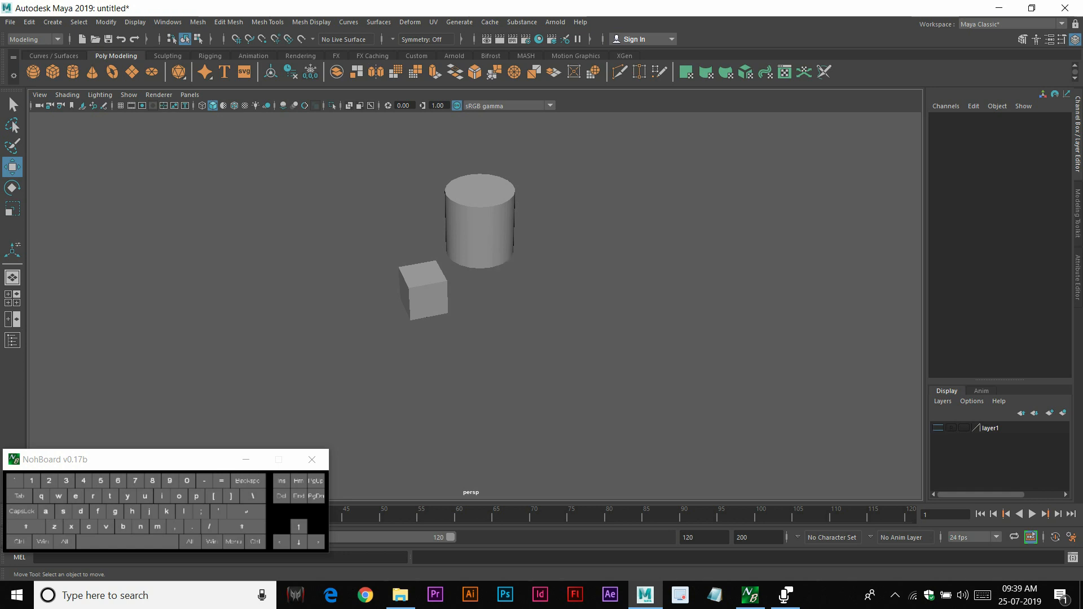
left_click(938, 428)
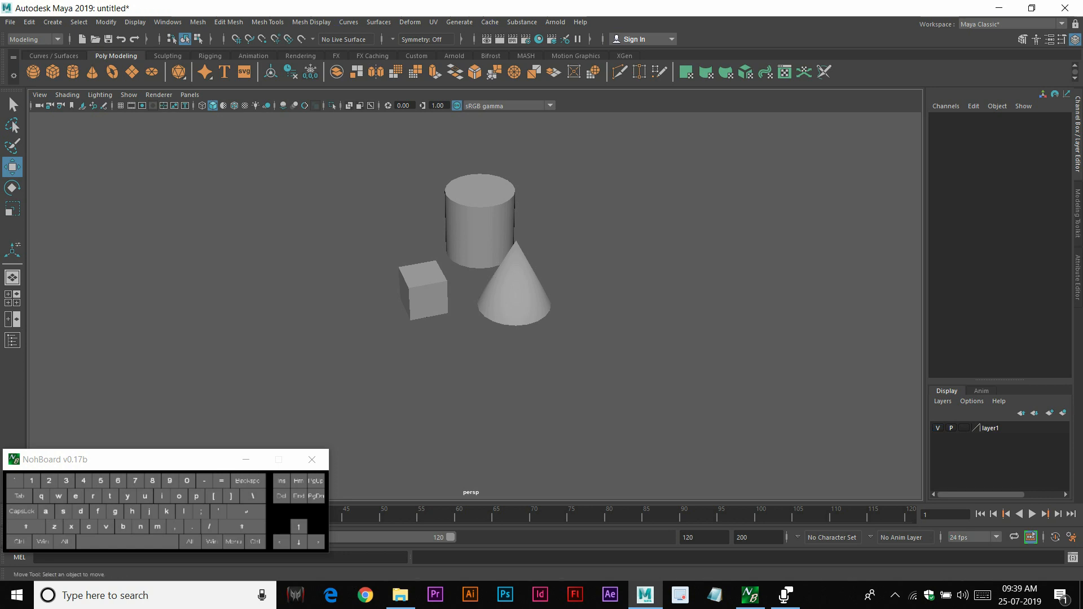
Create a second display layer containing the selected cylinder
left_click(480, 231)
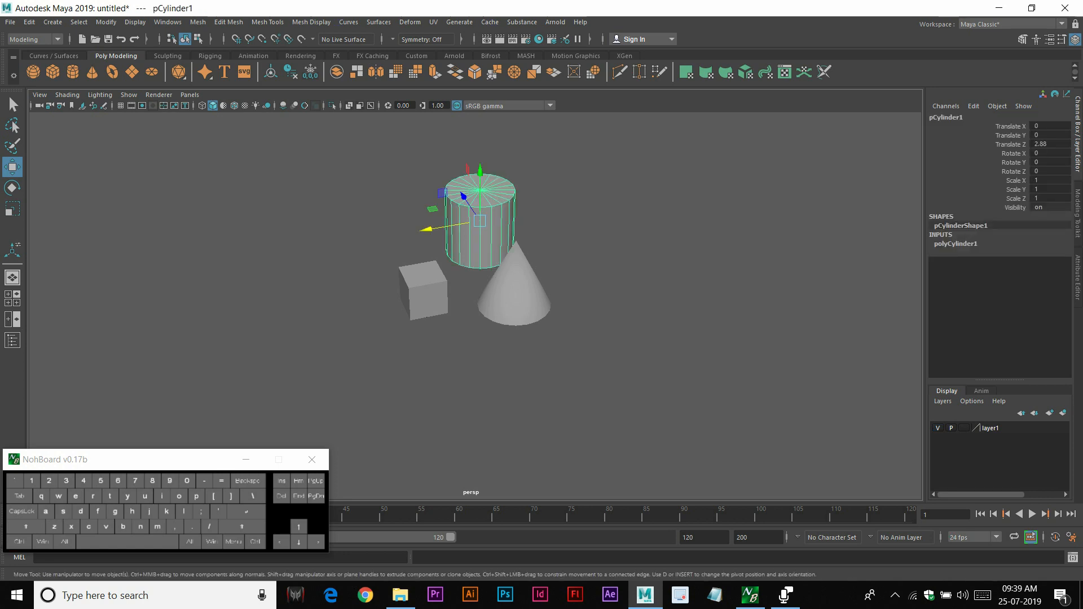
left_click(1063, 412)
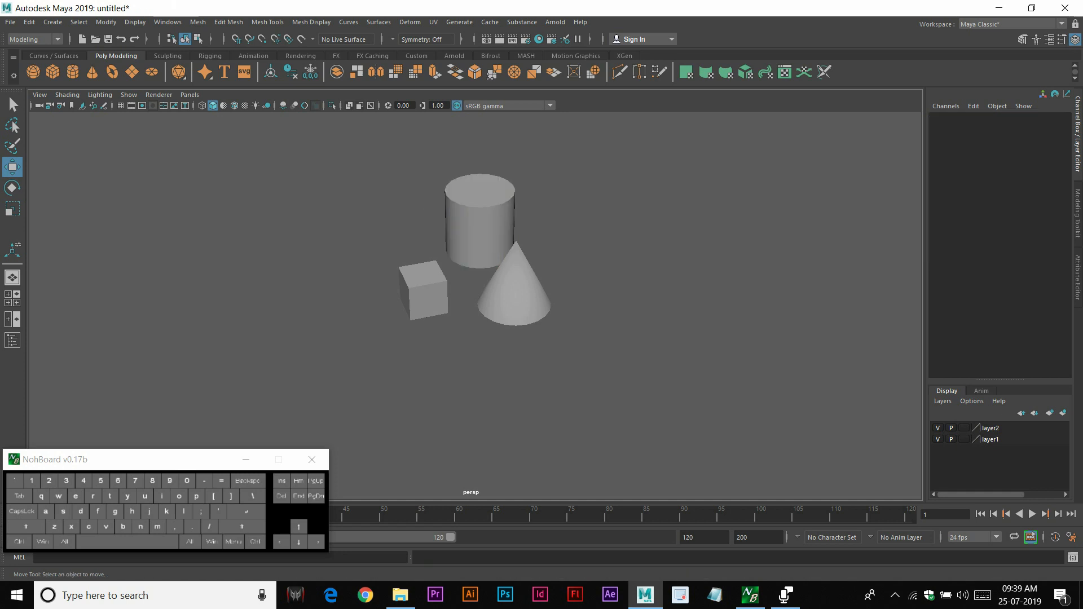
Toggle the cylinder layer's visibility off and on repeatedly
left_click(938, 428)
left_click(938, 428)
left_click(938, 427)
left_click(938, 428)
left_click(938, 427)
left_click(938, 427)
Try to rename layer1 as "cone 1" in the Edit Layer dialog
double_click(990, 439)
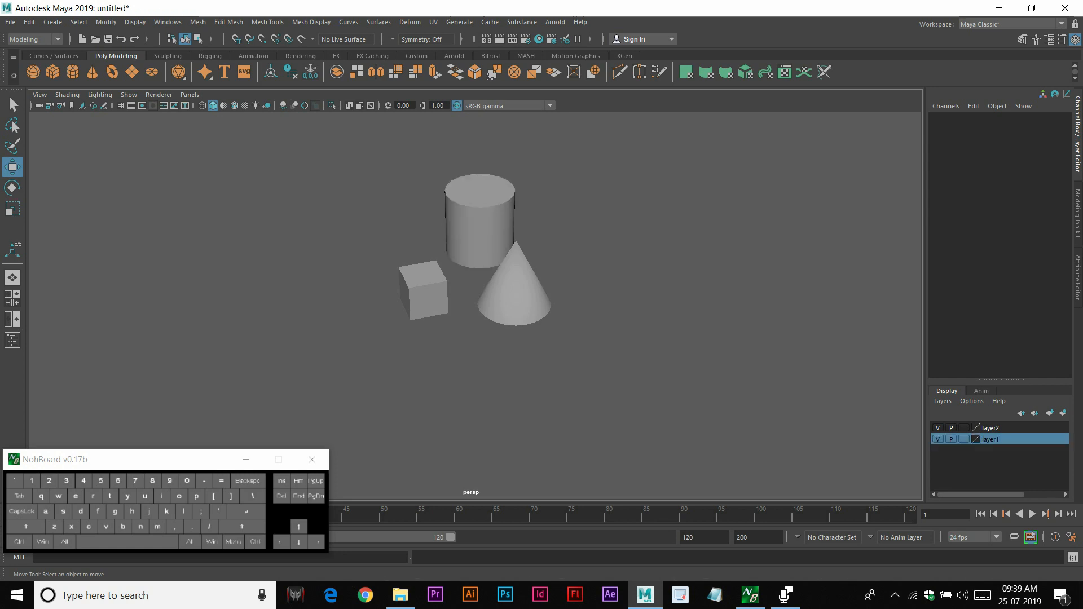
left_click_drag(771, 186, 746, 186)
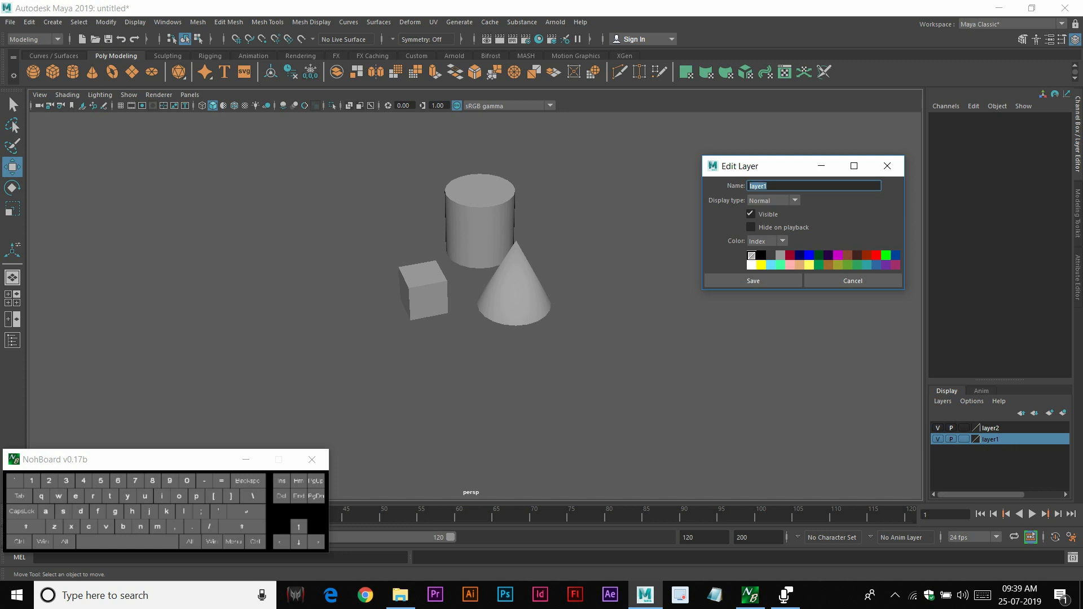
type("cone")
type("1")
left_click(753, 281)
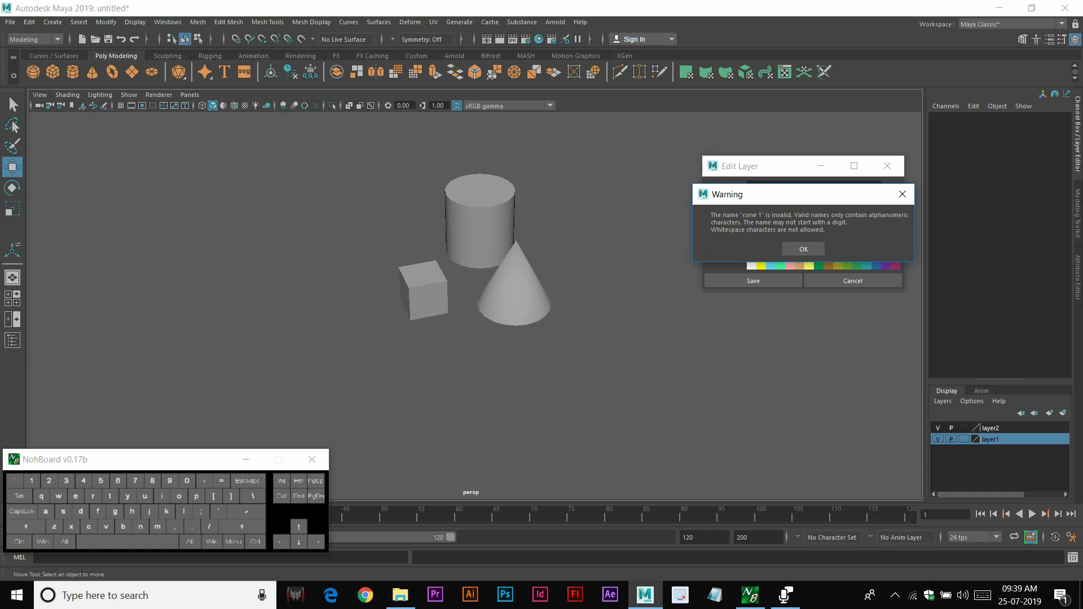
left_click(803, 249)
Rename the layer as cone_1 and save
key("BackSpace")
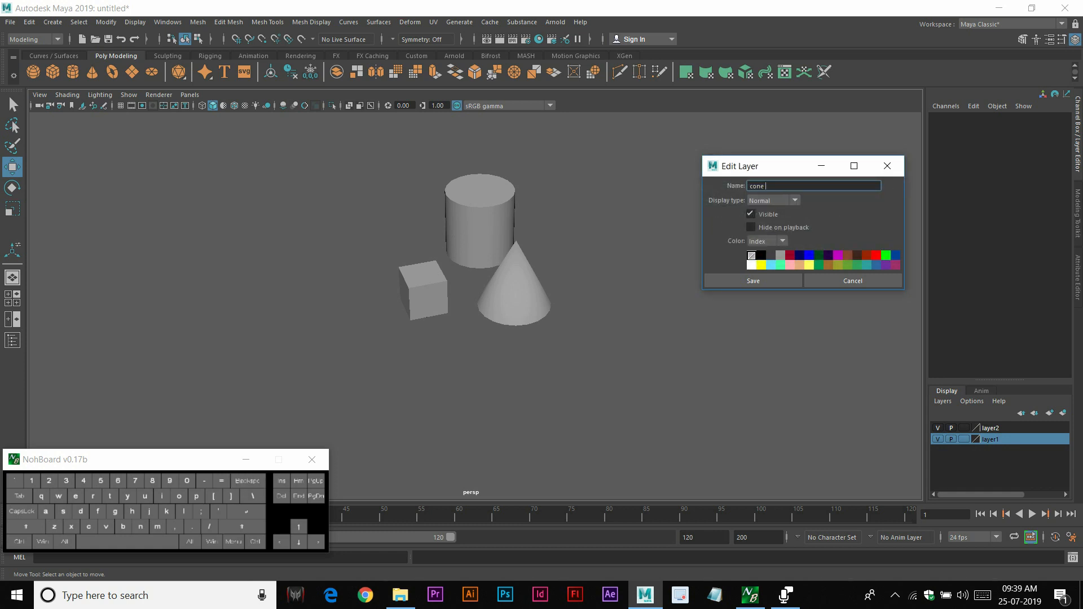
type("_1")
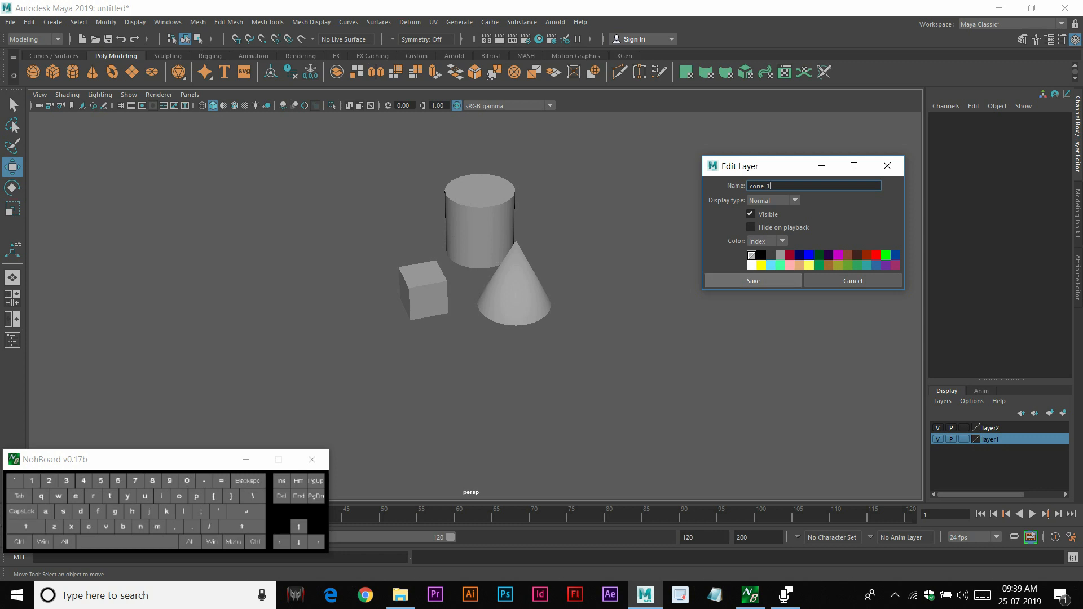
left_click(752, 280)
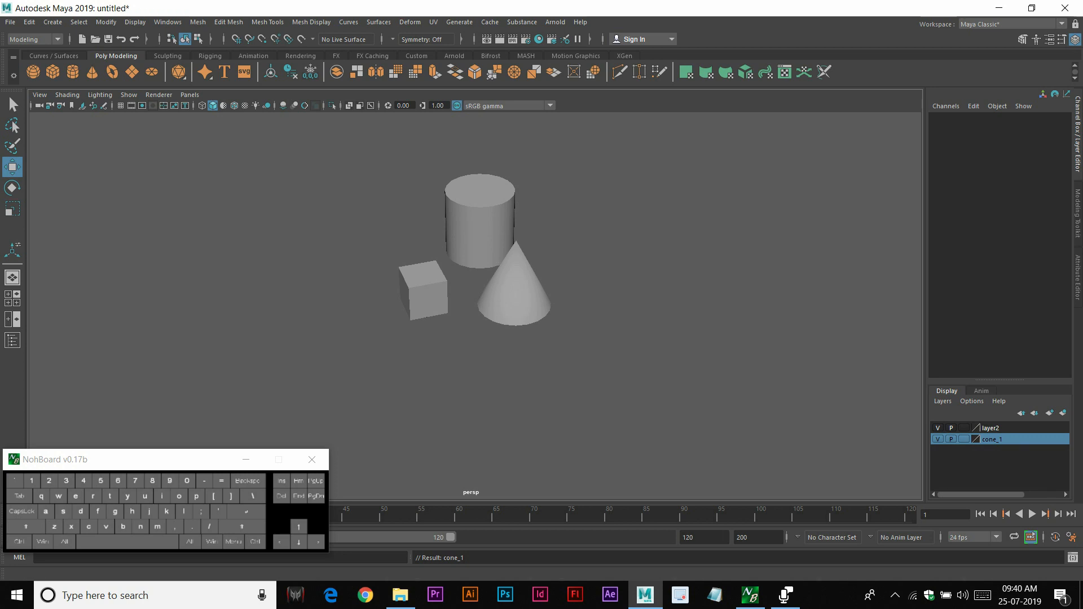
Reorder the cone_1 layer within the layer list
left_click(1021, 413)
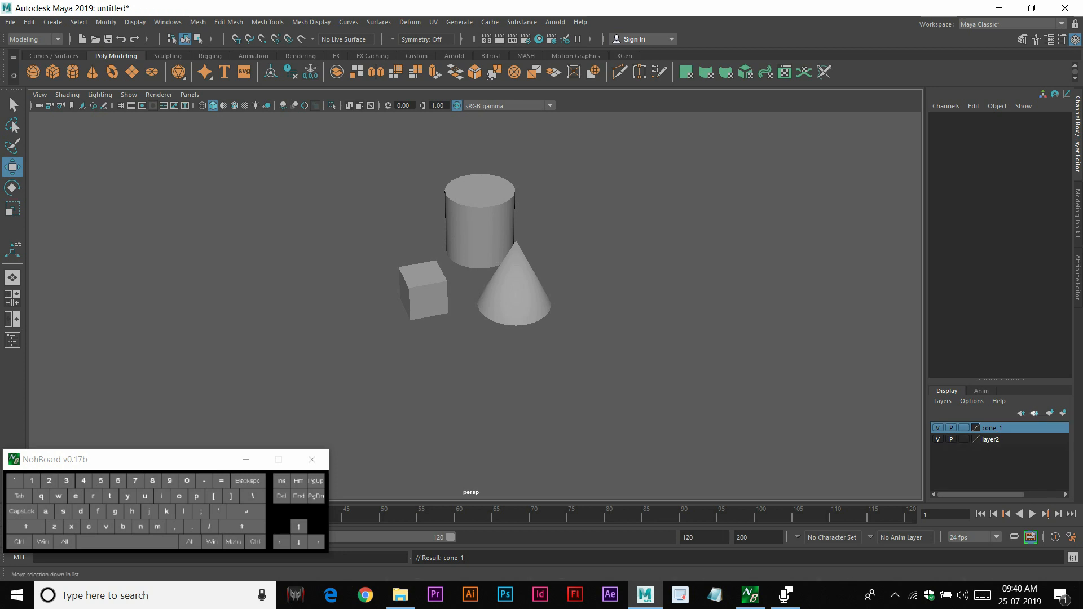
left_click(1034, 412)
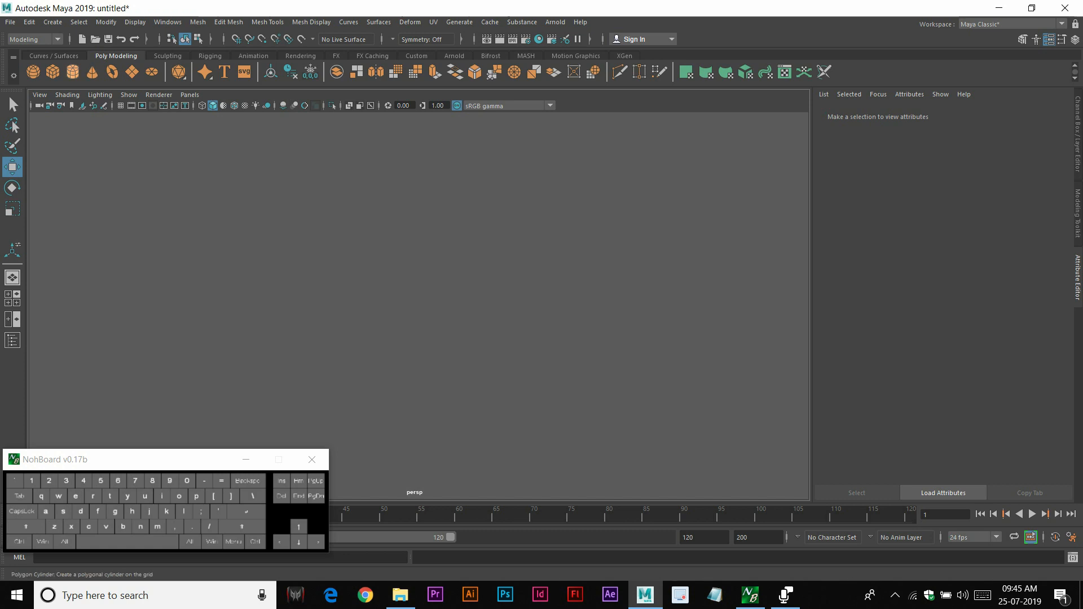
Create a polygon cube and scale it up uniformly to about 6.7
left_click(52, 71)
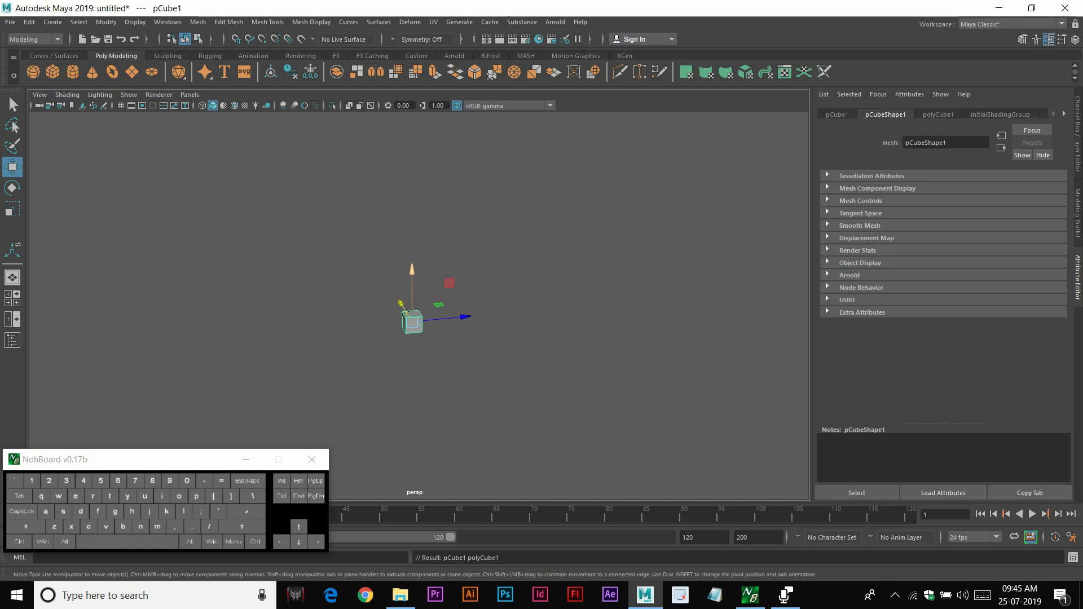
key("r")
left_click_drag(412, 322, 609, 319)
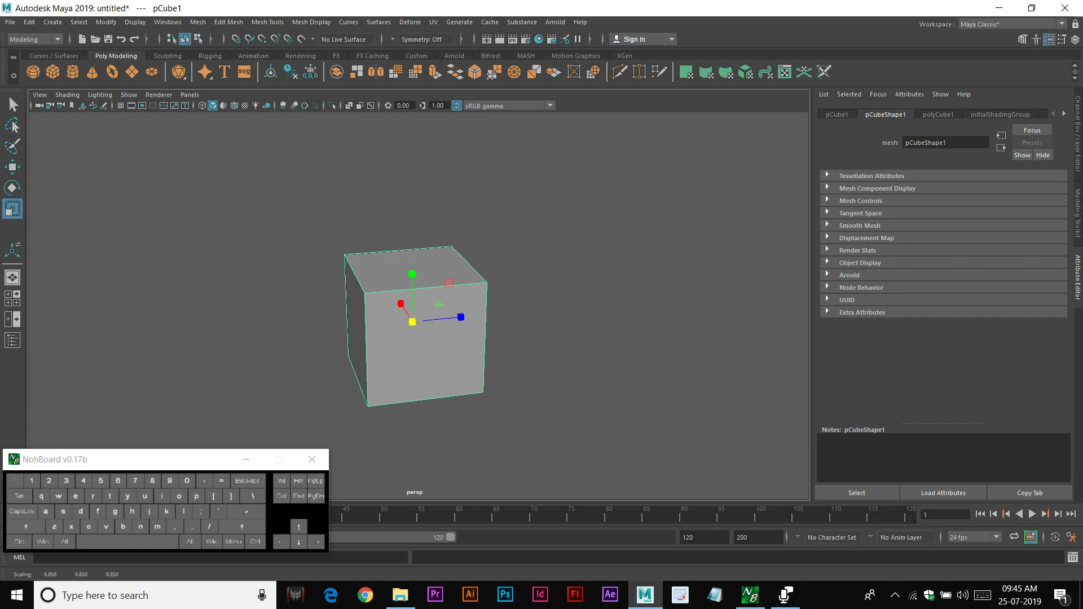
Create a polygon cylinder and move it to the right of the cube along X
left_click(570, 270)
left_click(73, 71)
key("w")
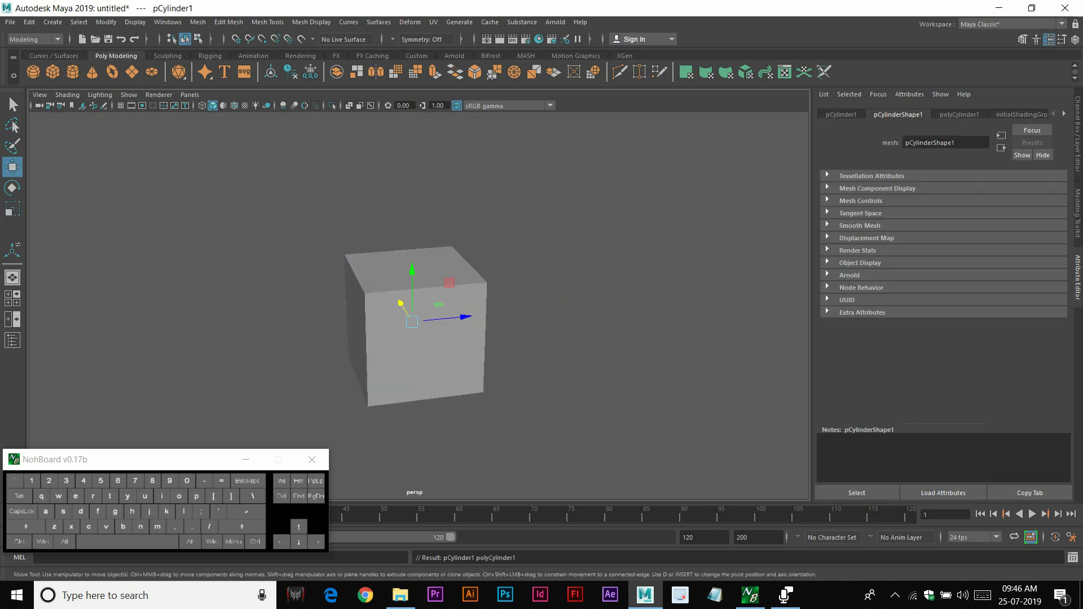
left_click_drag(475, 305, 602, 304)
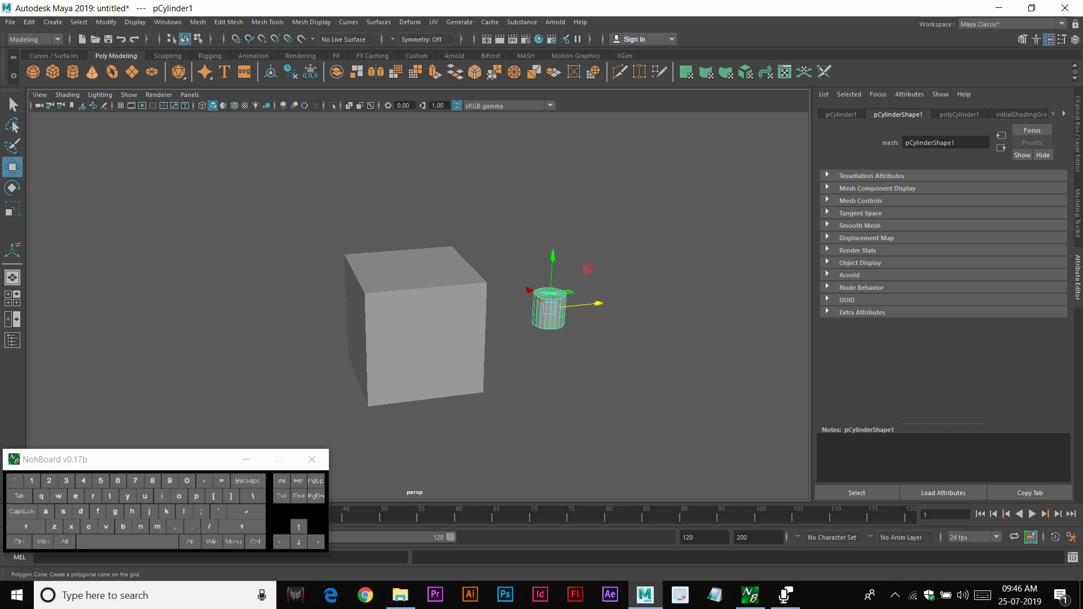
Create a polygon cone, move it in front of the cube, and scale it up
left_click(91, 72)
left_click_drag(400, 302, 646, 437)
key("r")
middle_click_drag(645, 438, 581, 328, "alt")
Scale the cylinder up uniformly to about 5.85 and reposition it
left_click(501, 227)
left_click_drag(501, 224, 743, 224)
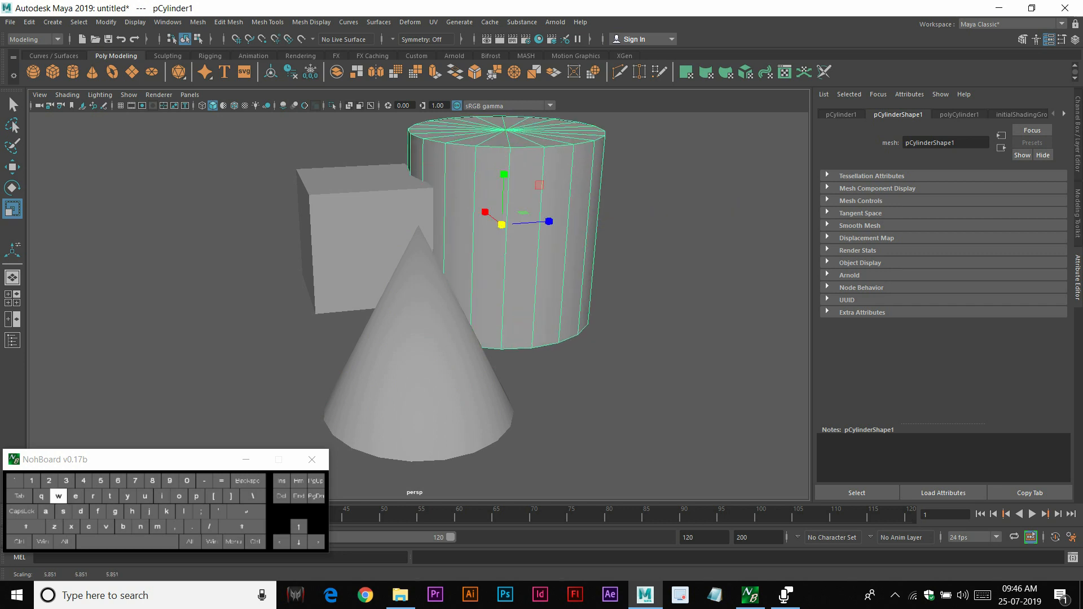
key("w")
middle_click_drag(743, 224, 744, 269, "alt")
Reposition the cone and the cylinder around the cube
left_click(456, 366)
left_click_drag(458, 364, 396, 309, "alt")
left_click(612, 316)
left_click_drag(612, 316, 550, 324, "alt")
Isolate the cube, drag one of its top corner vertices outward along X, and exit isolation
left_click(333, 268)
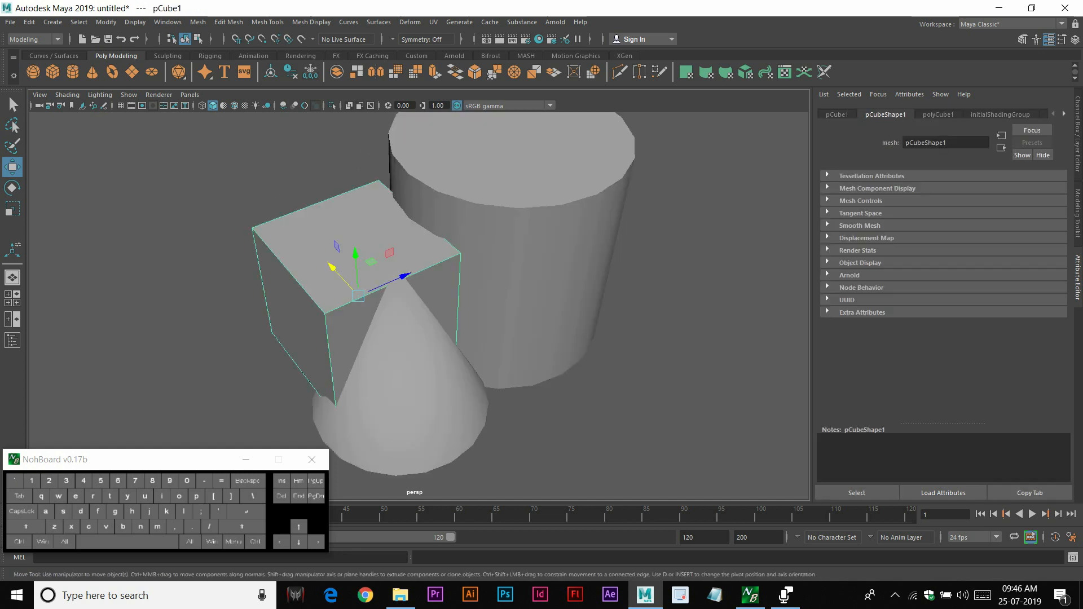
key("ctrl")
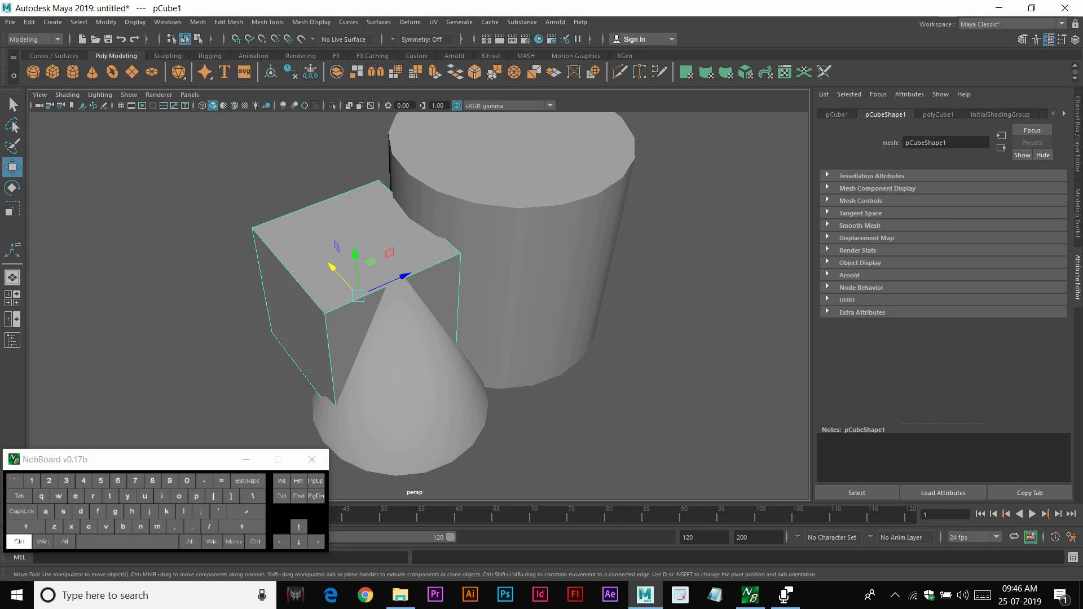
key("ctrl+1")
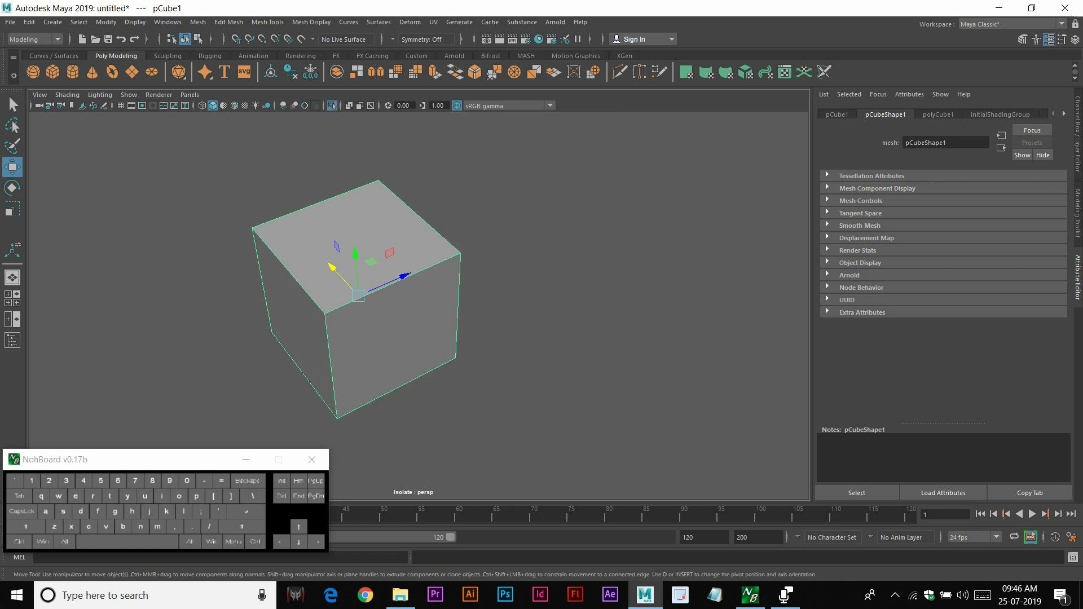
left_click(541, 282)
middle_click_drag(367, 282, 508, 271, "alt")
left_click_drag(508, 271, 458, 243, "alt")
left_click(426, 276)
right_click(458, 243)
right_click_drag(458, 242, 404, 242)
left_click(420, 218)
left_click(361, 169)
left_click(577, 211)
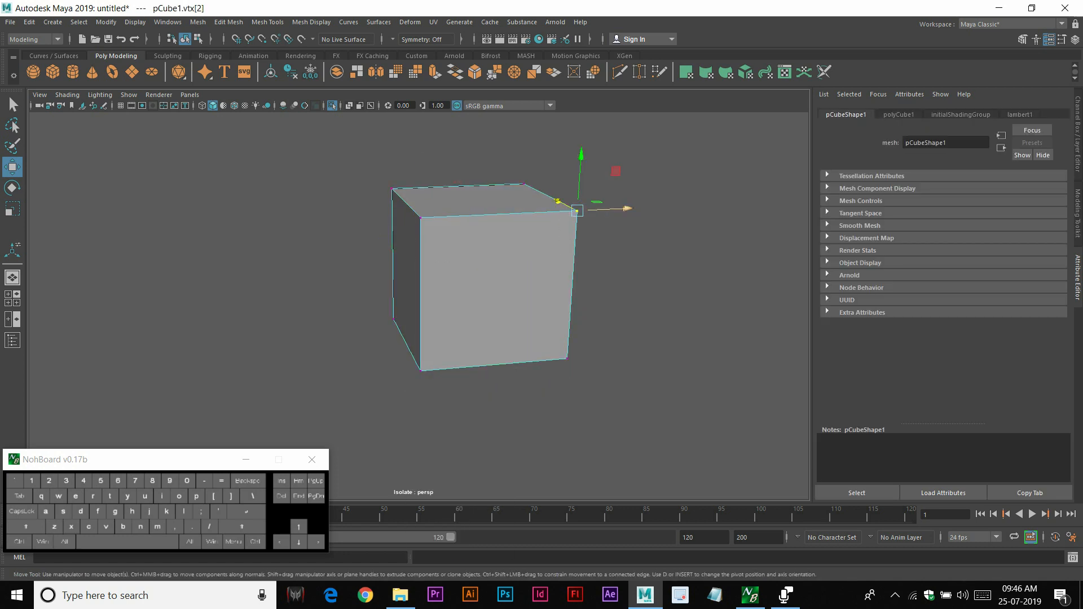
left_click_drag(603, 210, 660, 207)
right_click_drag(484, 243, 547, 223)
key("ctrl")
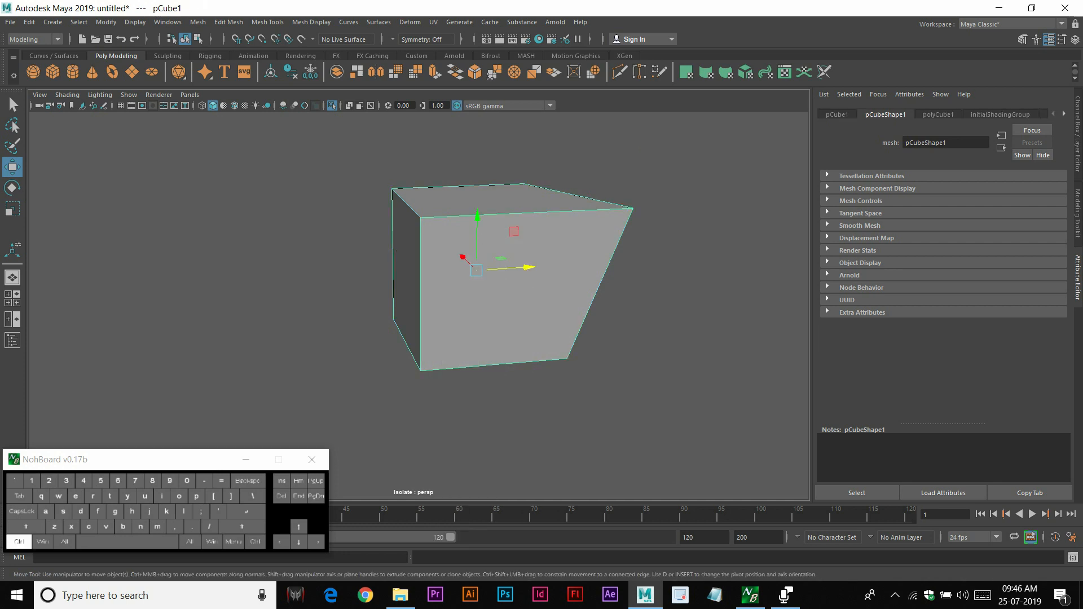
key("ctrl+1")
Isolate a side face of the cube and drag its vertices to reshape it
left_click(338, 253)
left_click_drag(339, 254, 305, 254, "alt")
left_click(472, 241)
right_click_drag(472, 241, 471, 267)
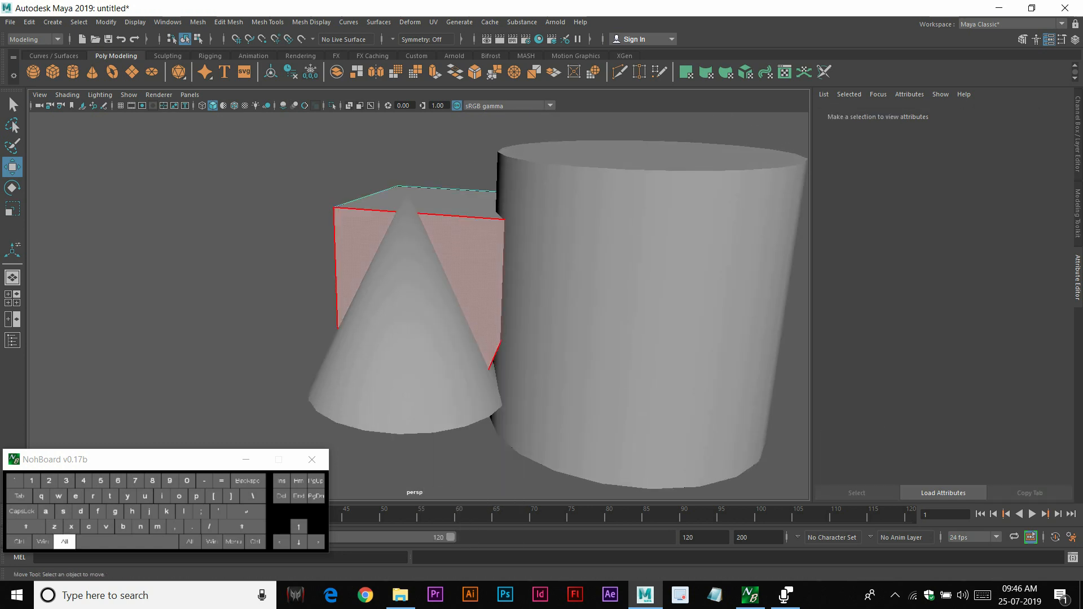
left_click_drag(477, 288, 527, 275, "alt")
left_click(570, 253)
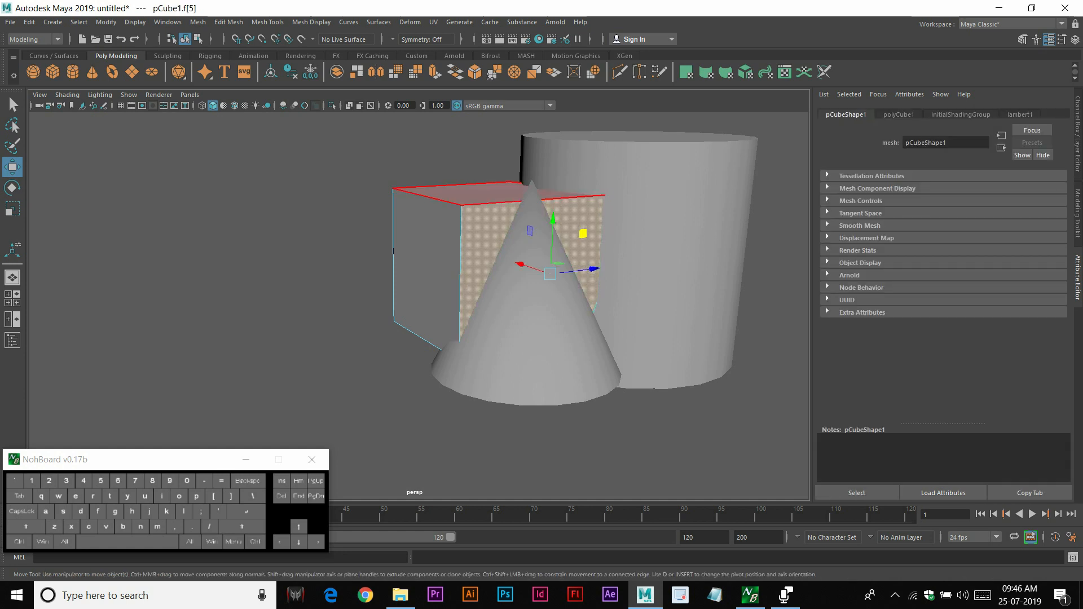
key("ctrl+1")
right_click_drag(532, 216, 587, 198)
left_click(671, 226)
left_click_drag(648, 243, 677, 237, "alt")
left_click(569, 277)
left_click_drag(569, 276, 550, 262, "alt")
Drag the remaining face vertices to slant the cube into a wedge and exit isolation
right_click_drag(433, 244, 391, 243)
left_click_drag(371, 199, 289, 219)
left_click_drag(345, 339, 429, 432)
left_click_drag(450, 370, 267, 372)
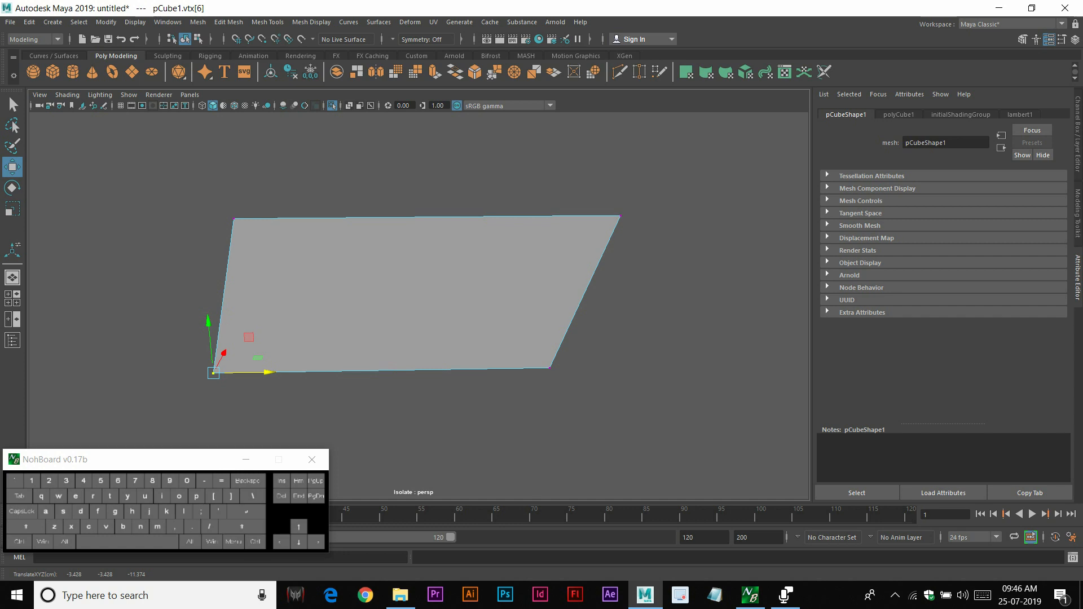
key("ctrl")
key("ctrl+1")
Turn on the viewport grid display
right_click_drag(304, 231, 360, 215)
left_click(338, 164)
scroll(338, 163, "down", 3)
left_click_drag(338, 164, 375, 212, "alt")
scroll(310, 167, "down", 4)
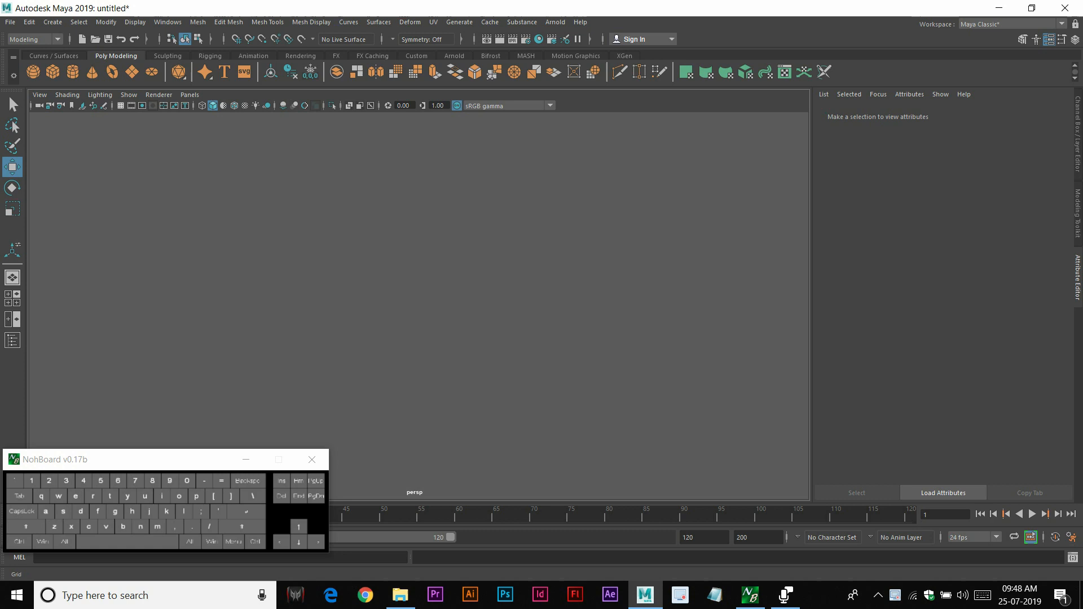
left_click(121, 105)
scroll(439, 305, "up", 6)
left_click_drag(438, 304, 407, 296, "alt")
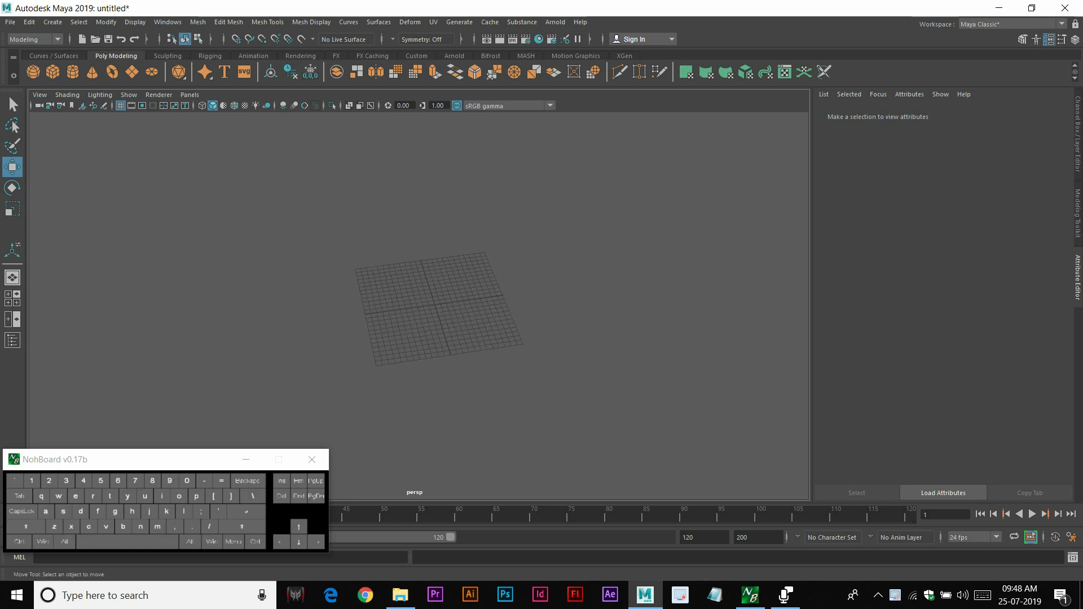
scroll(439, 304, "up", 5)
middle_click_drag(445, 304, 467, 345, "alt")
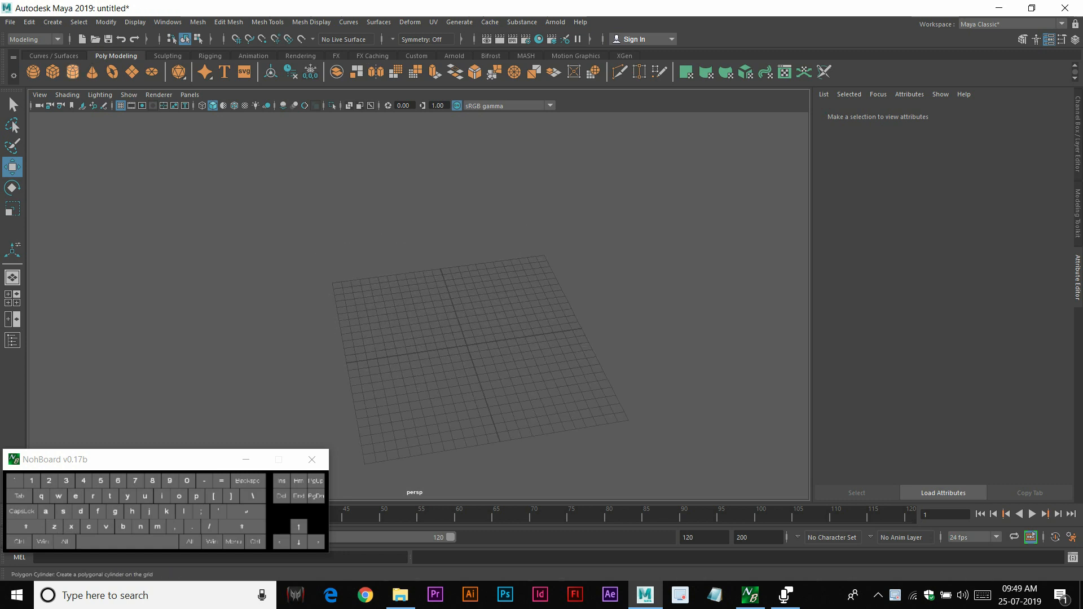
Create a polygon cylinder, scale it up, and move it along X
left_click(73, 71)
key("r")
left_click_drag(467, 346, 507, 338)
key("w")
right_click_drag(508, 338, 559, 341, "alt")
Move the cylinder upward above the grid
middle_click_drag(559, 341, 538, 237, "alt")
right_click_drag(539, 238, 666, 243, "alt")
middle_click_drag(666, 243, 461, 364, "alt")
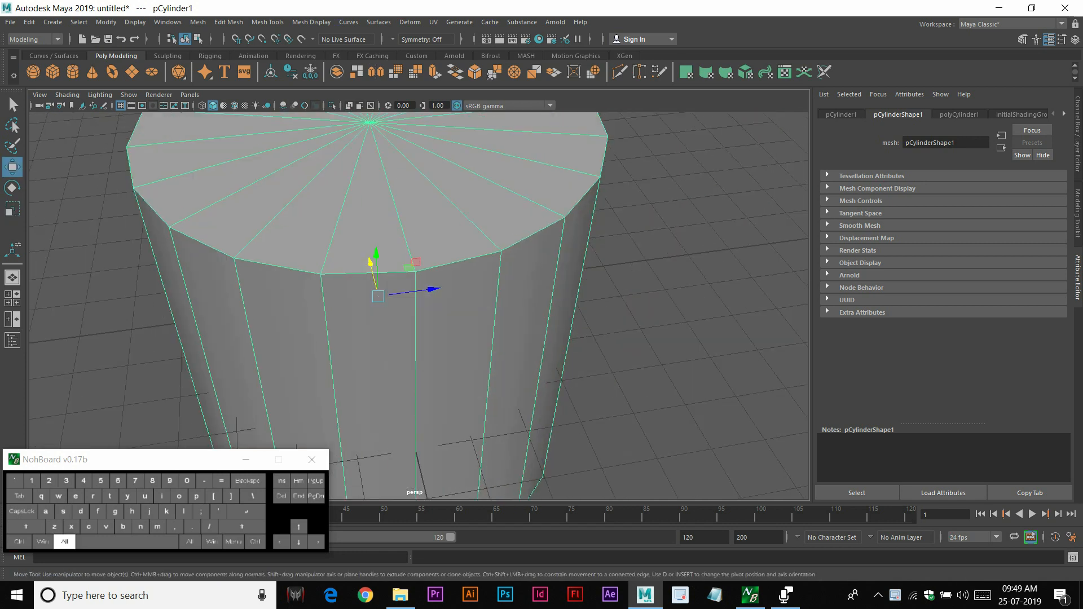
right_click_drag(375, 259, 367, 208)
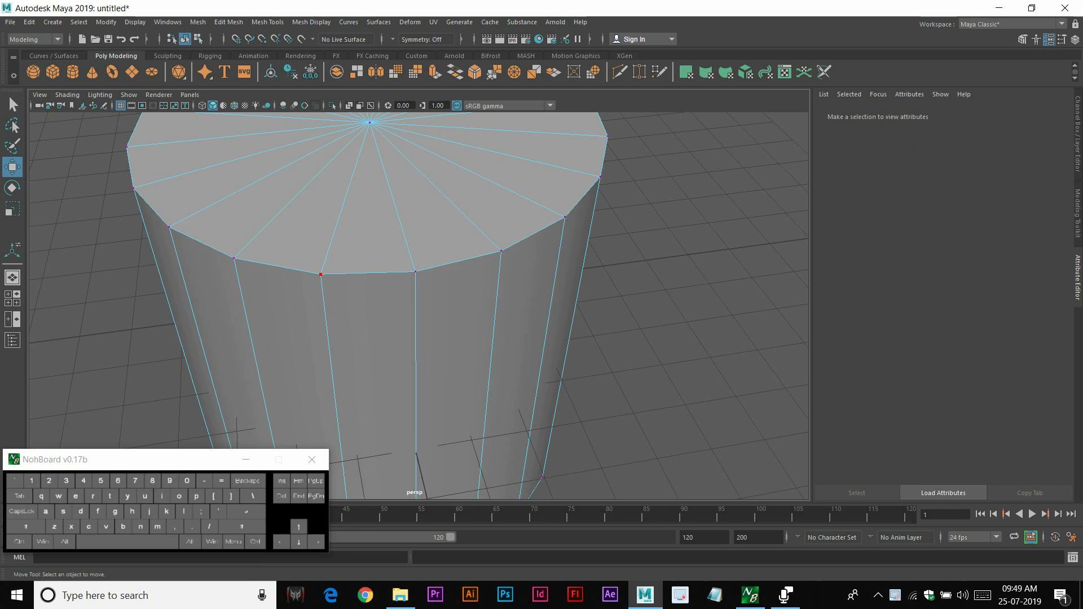
Try snapping a top-edge vertex of the cylinder with point snapping and grid snapping, undoing each move
left_click(321, 274)
right_click_drag(320, 274, 369, 276, "alt")
middle_click_drag(370, 277, 490, 304, "alt")
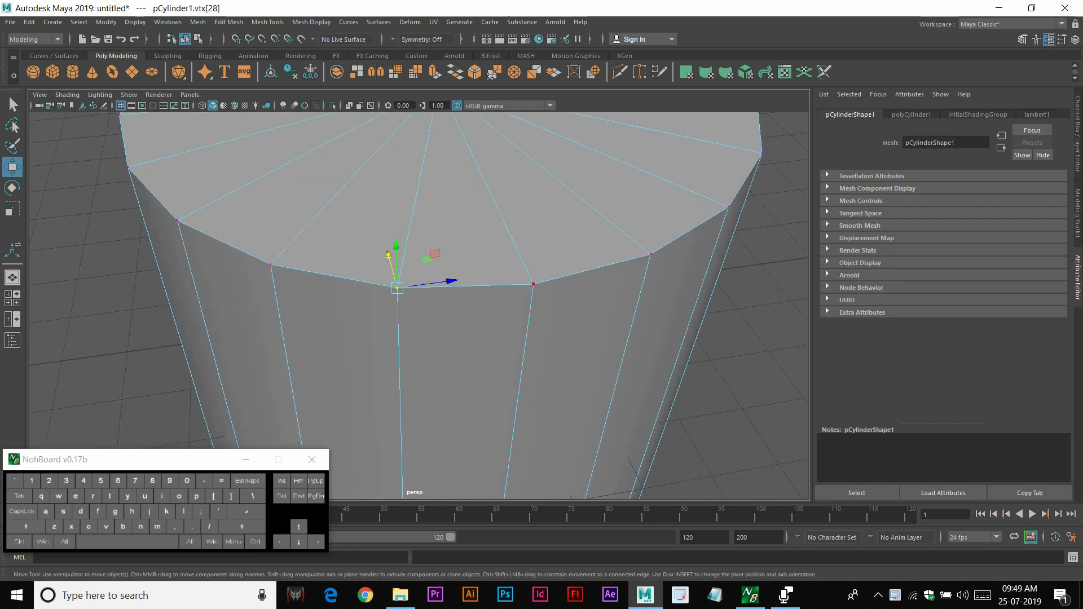
key("v")
left_click_drag(398, 288, 350, 265)
key("ctrl+z")
scroll(418, 306, "down", 5, "alt")
middle_click_drag(350, 265, 464, 338, "alt")
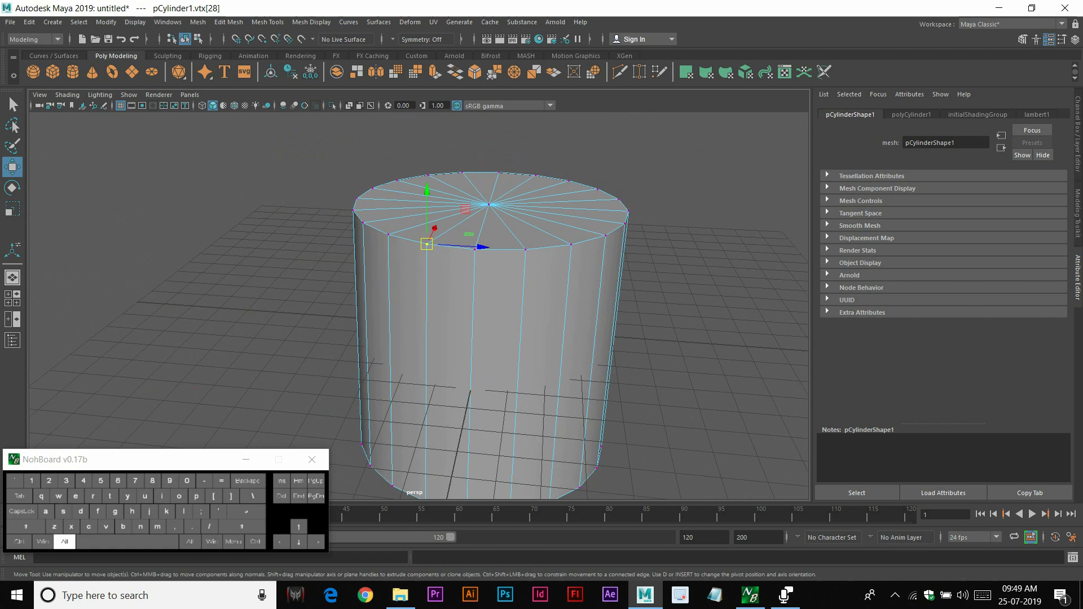
key("x")
left_click_drag(426, 243, 242, 352)
key("ctrl+z")
Try moving a side face of the cylinder with grid snapping and point snapping, undoing each attempt
right_click_drag(430, 276, 431, 308)
left_click(440, 318)
key("x")
left_click_drag(448, 386, 261, 267)
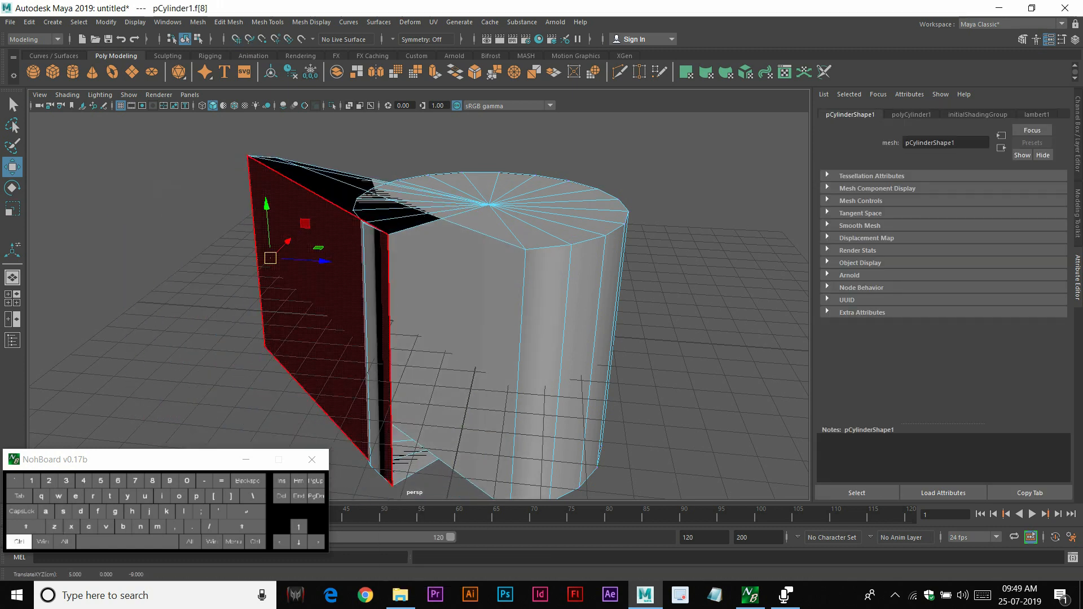
key("ctrl+z")
key("v")
left_click_drag(449, 386, 388, 234)
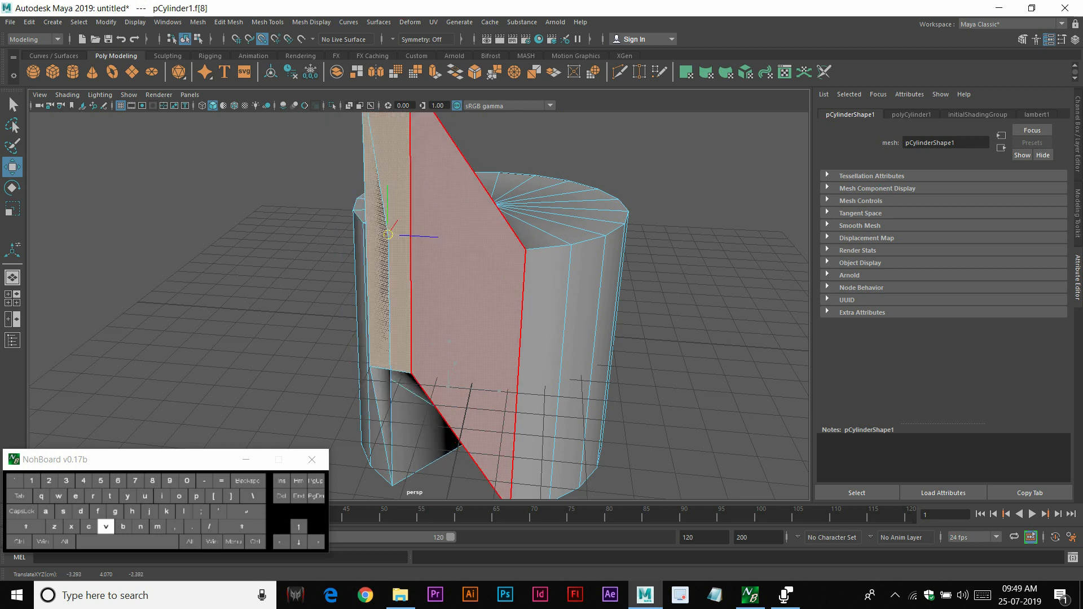
key("ctrl+z")
Try sliding a top vertex of the cylinder down its edge with curve snapping, then undo the moves
right_click_drag(444, 297, 482, 271)
left_click(666, 187)
left_click(485, 293)
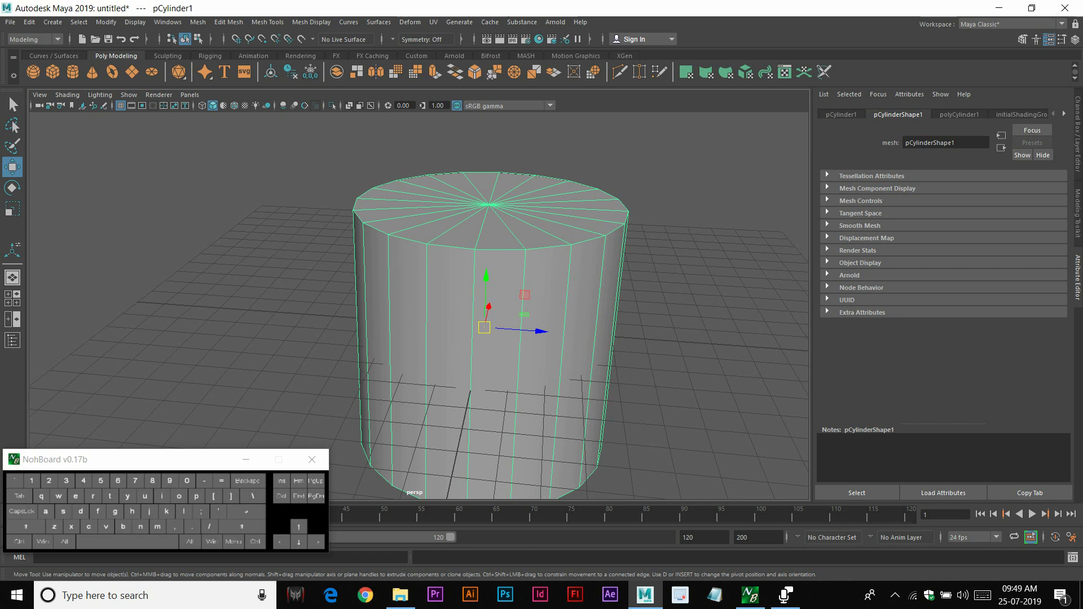
right_click_drag(372, 254, 416, 247, "alt")
left_click(432, 199)
left_click_drag(434, 220, 338, 213, "alt")
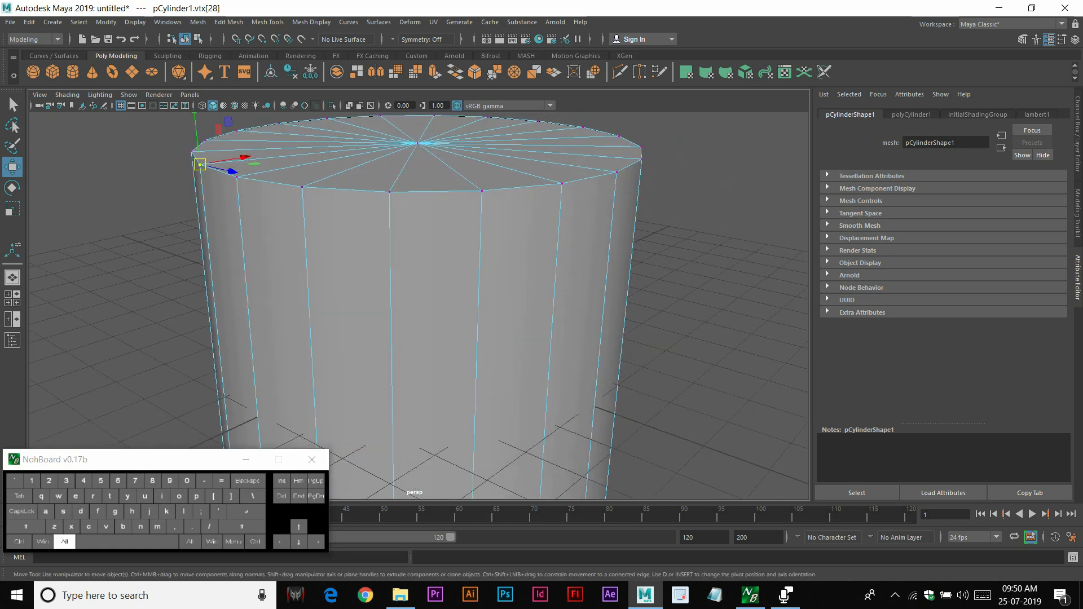
middle_click_drag(339, 213, 512, 211, "alt")
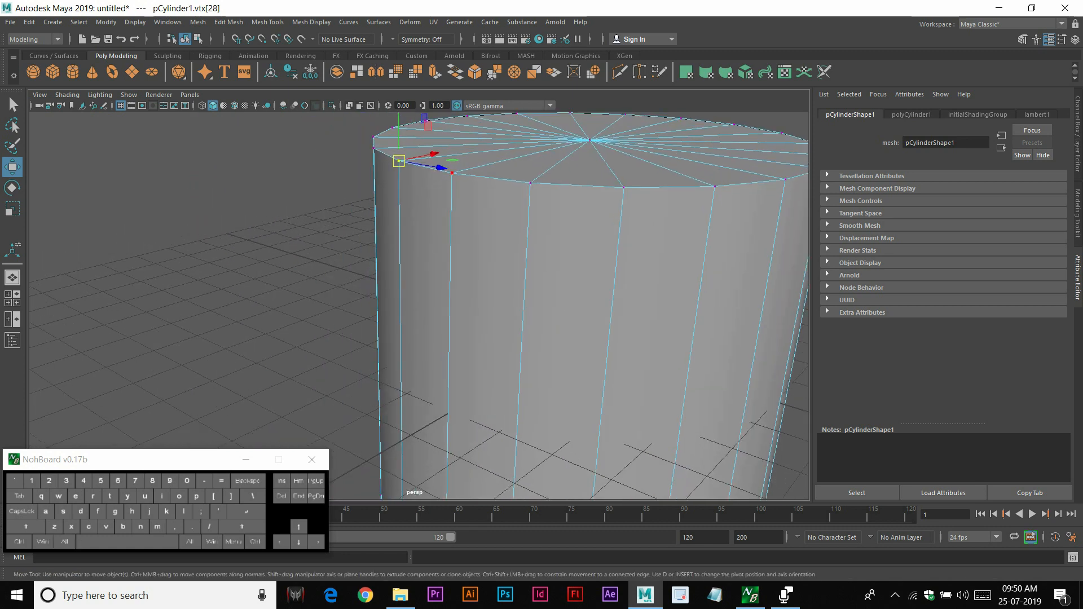
right_click_drag(512, 211, 463, 212, "alt")
key("c")
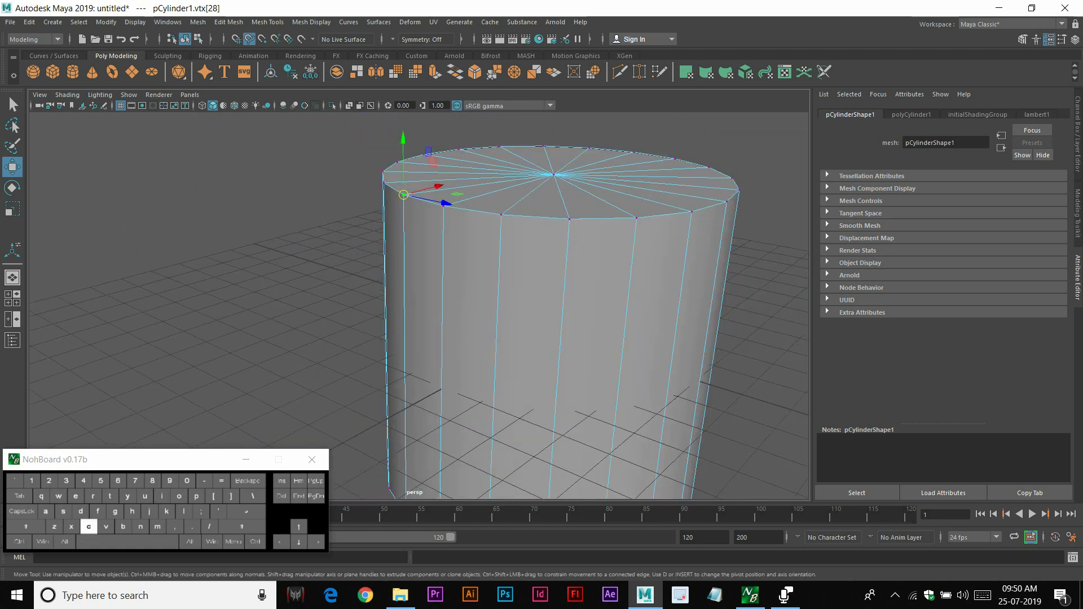
left_click_drag(404, 195, 405, 375)
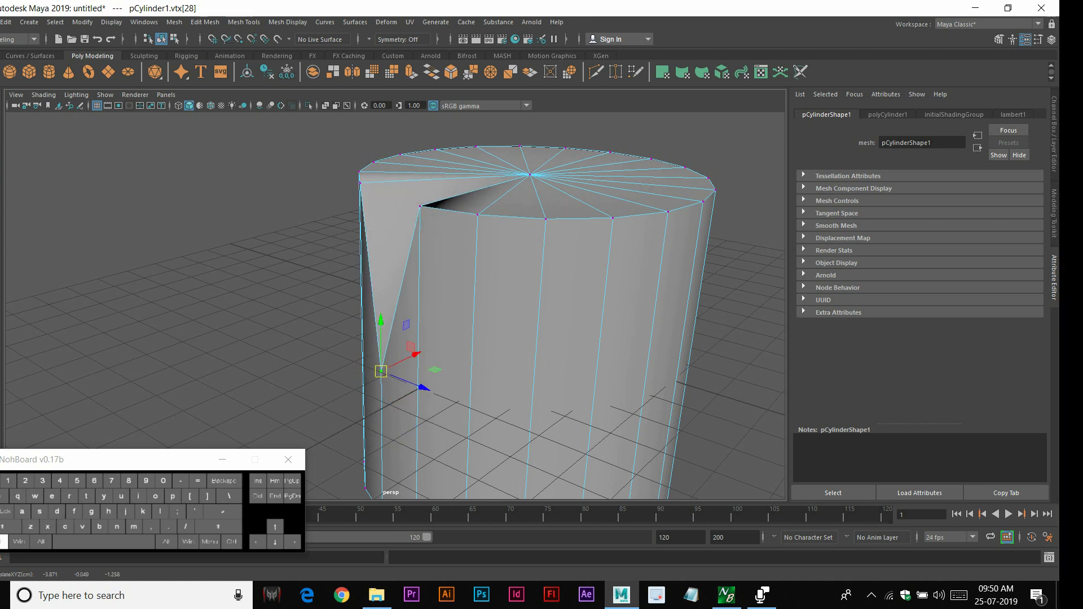
key("ctrl+z")
key("c")
left_click_drag(379, 194, 404, 257)
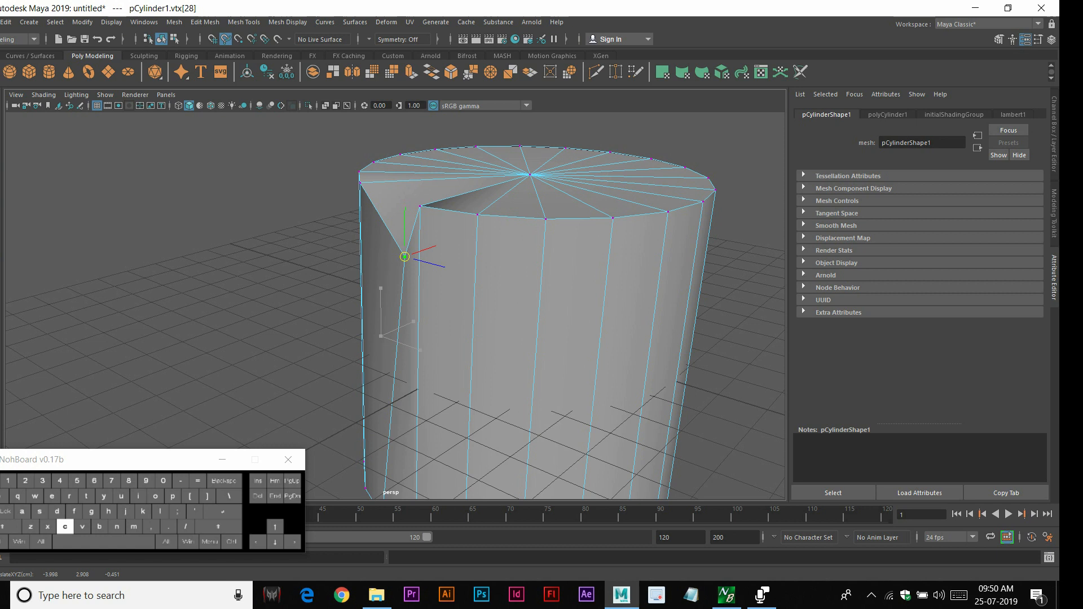
left_click_drag(404, 257, 390, 304)
key("ctrl+z")
key("ctrl+z")
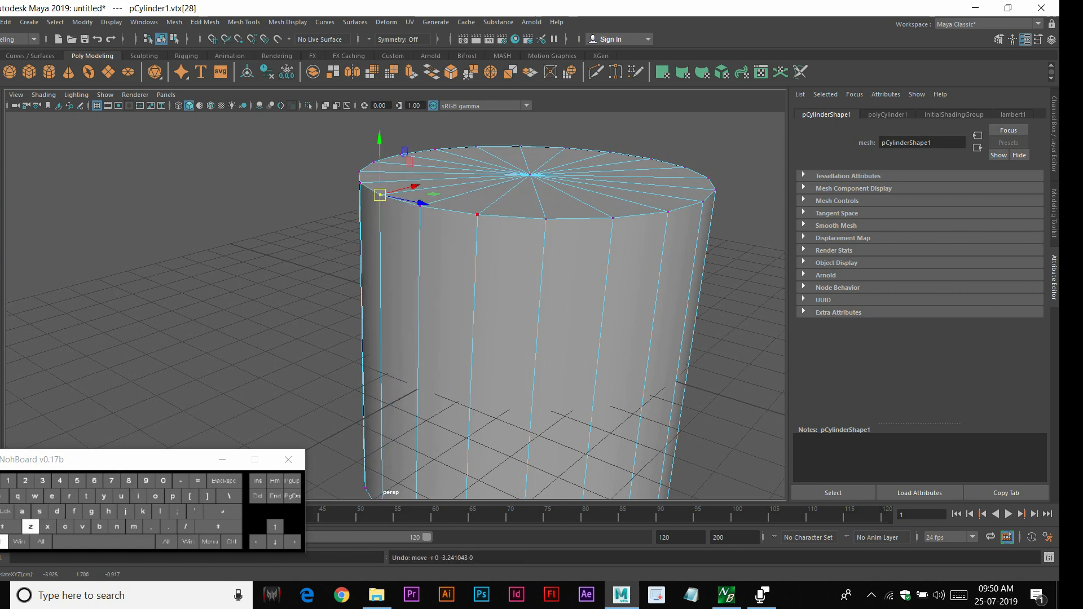
Delete the cylinder from the scene, working in the top view
right_click_drag(495, 255, 536, 233)
scroll(533, 237, "down", 4, "alt")
left_click_drag(533, 237, 544, 271, "alt")
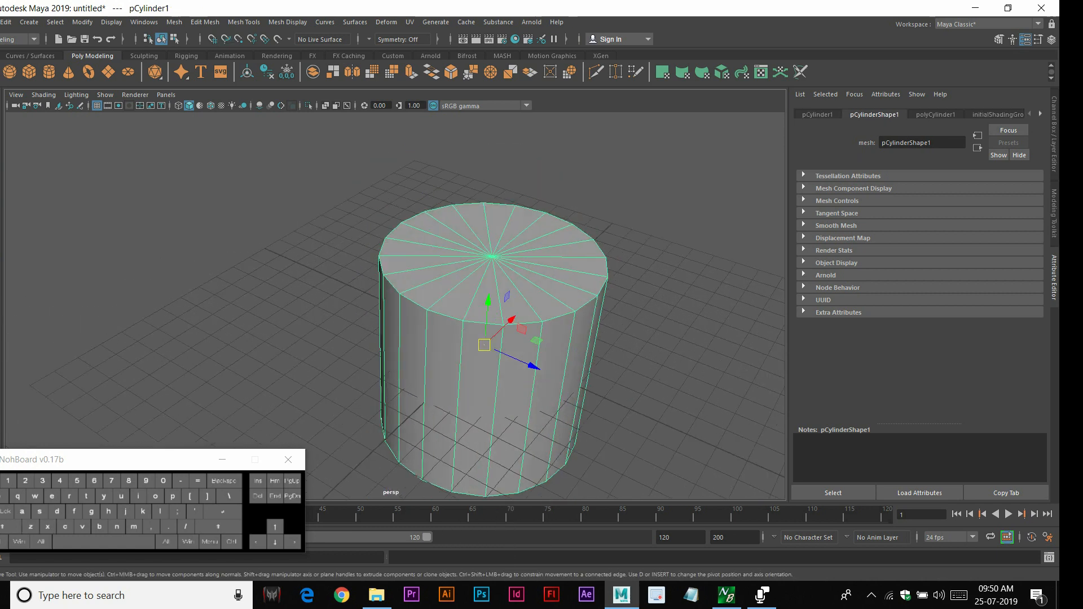
key("space")
key("space")
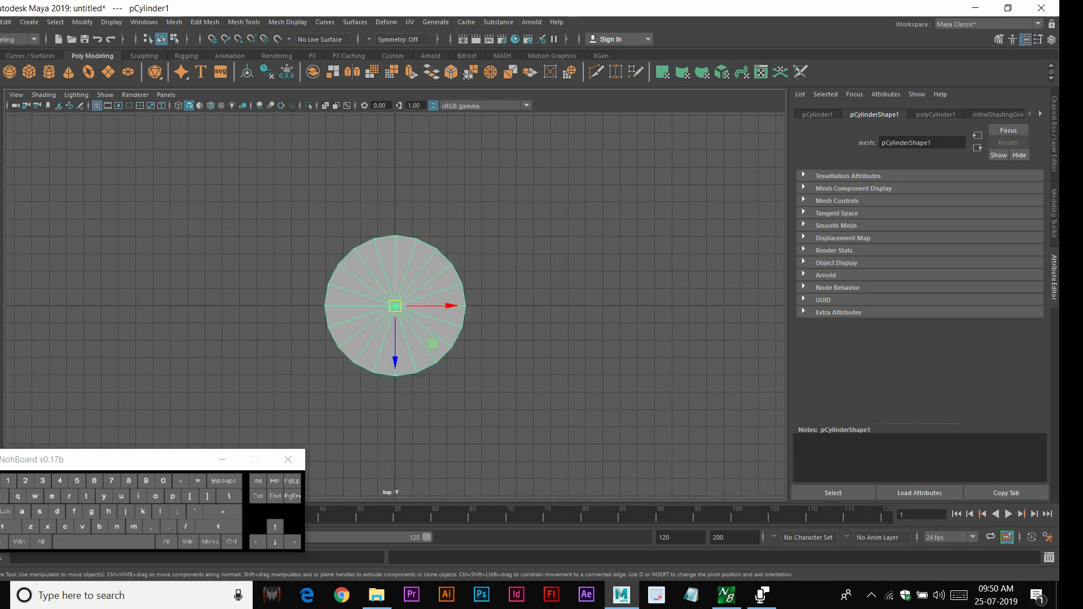
key("Delete")
Create a polygon cube and scale it up uniformly in the top view
left_click(29, 72)
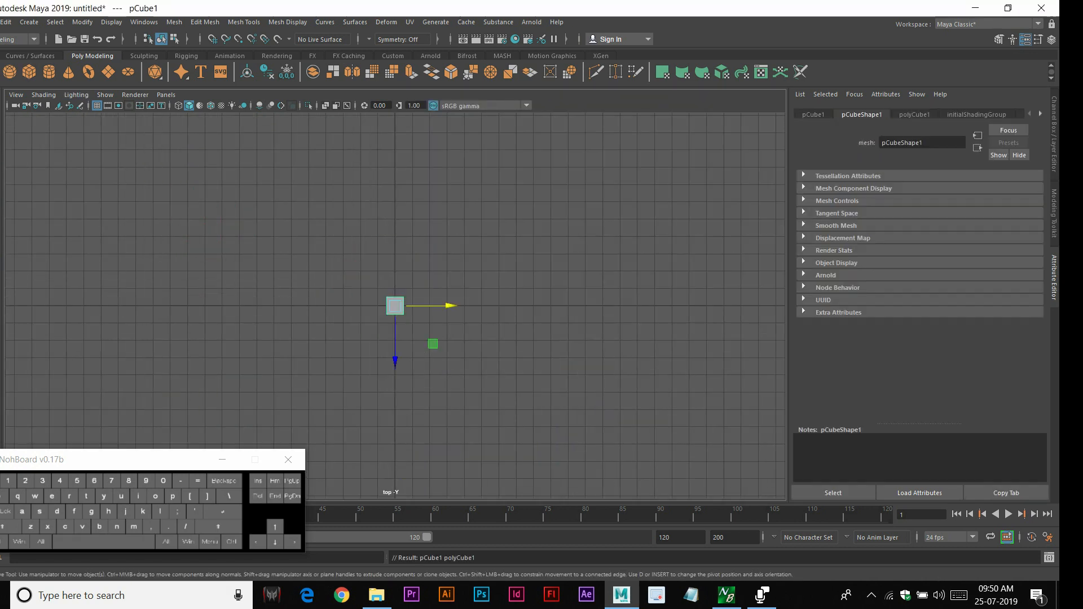
key("r")
left_click_drag(395, 306, 590, 306)
Create a second polygon cube and move it along X beside the large cube
left_click(29, 73)
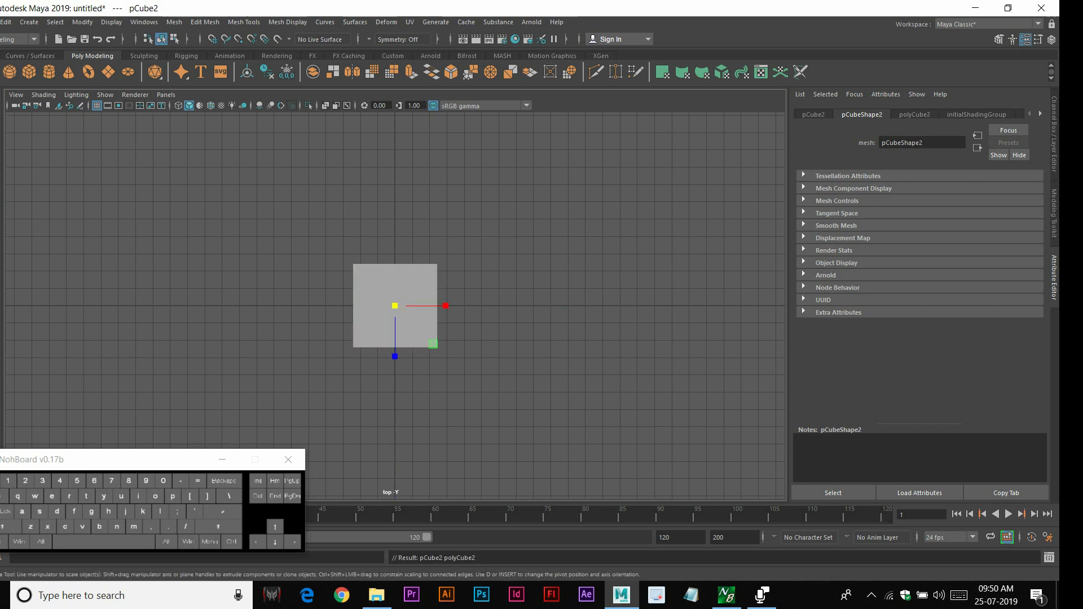
key("w")
left_click_drag(446, 306, 617, 306)
scroll(618, 306, "up", 1)
middle_click_drag(617, 305, 482, 251, "alt")
left_click(265, 253)
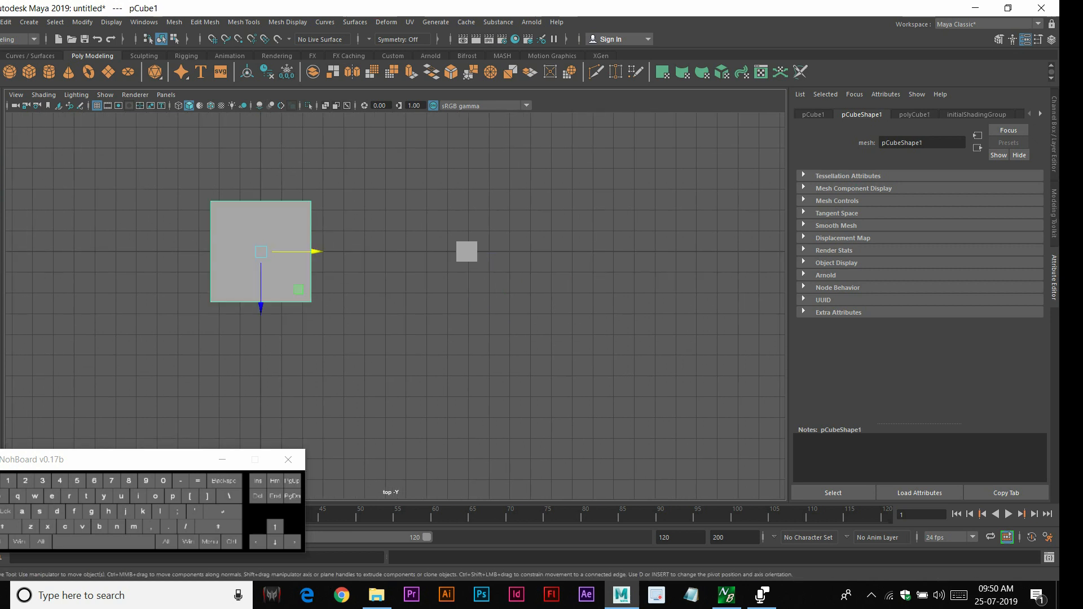
Reposition the small cube to the right of the large cube in the top view
scroll(395, 305, "up", 1)
left_click(480, 241)
middle_click_drag(480, 241, 577, 285, "alt")
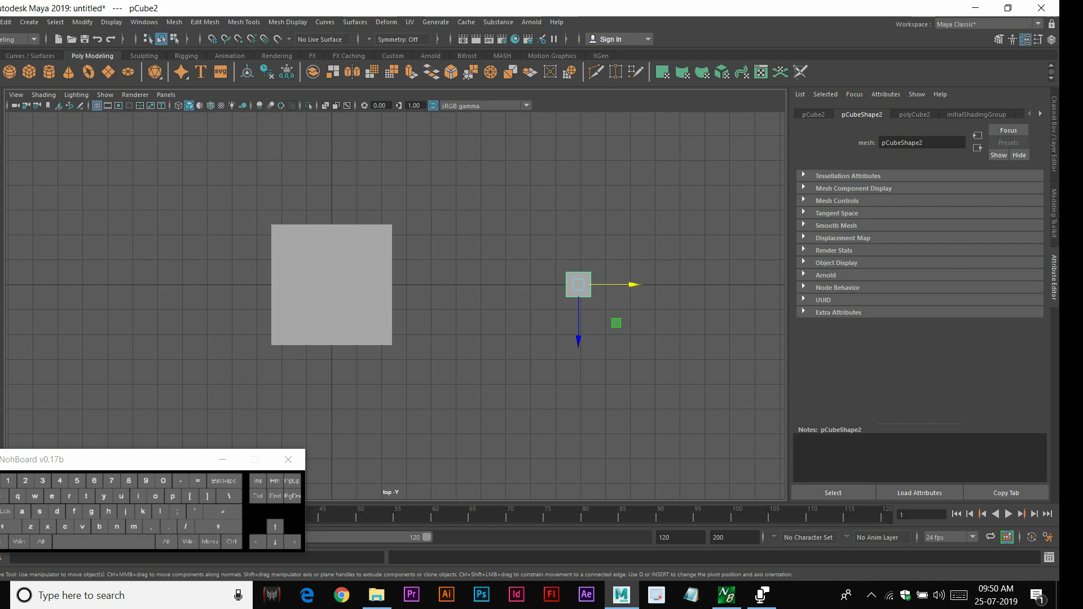
left_click(373, 240)
right_click_drag(373, 240, 320, 239)
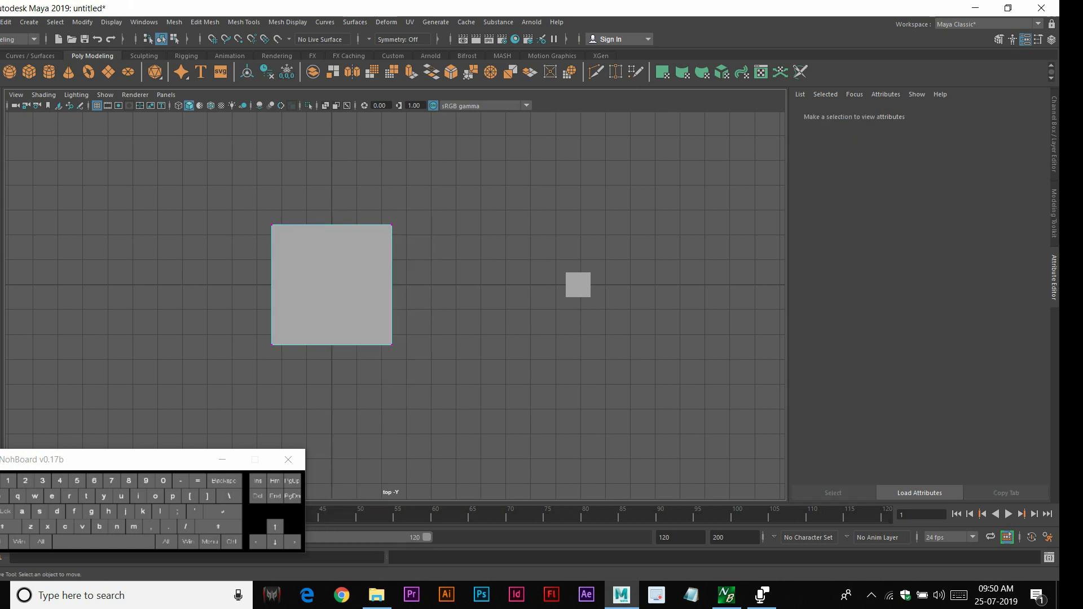
left_click(584, 285)
left_click_drag(578, 338, 578, 368)
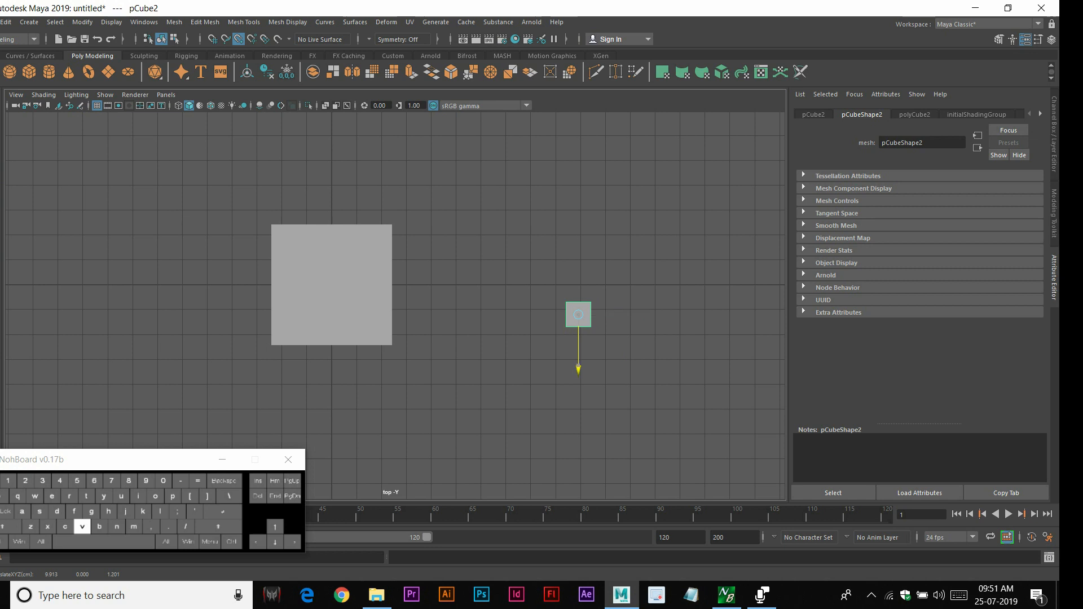
left_click_drag(578, 367, 578, 278)
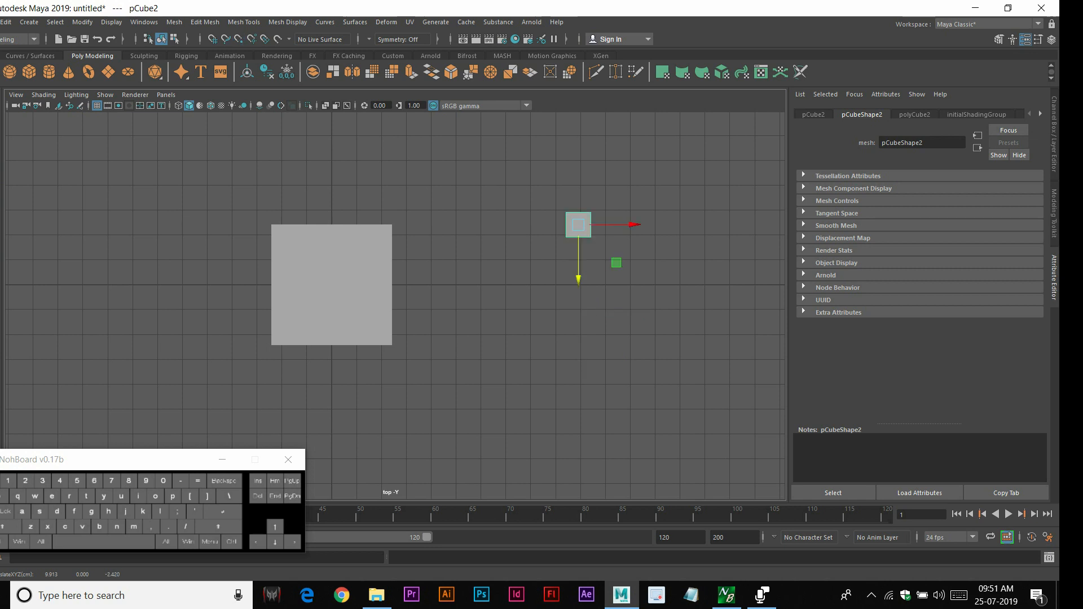
In the front view, move the small cube down to the large cube's base height using point snapping
scroll(395, 305, "up", 3)
middle_click_drag(448, 272, 344, 339, "alt")
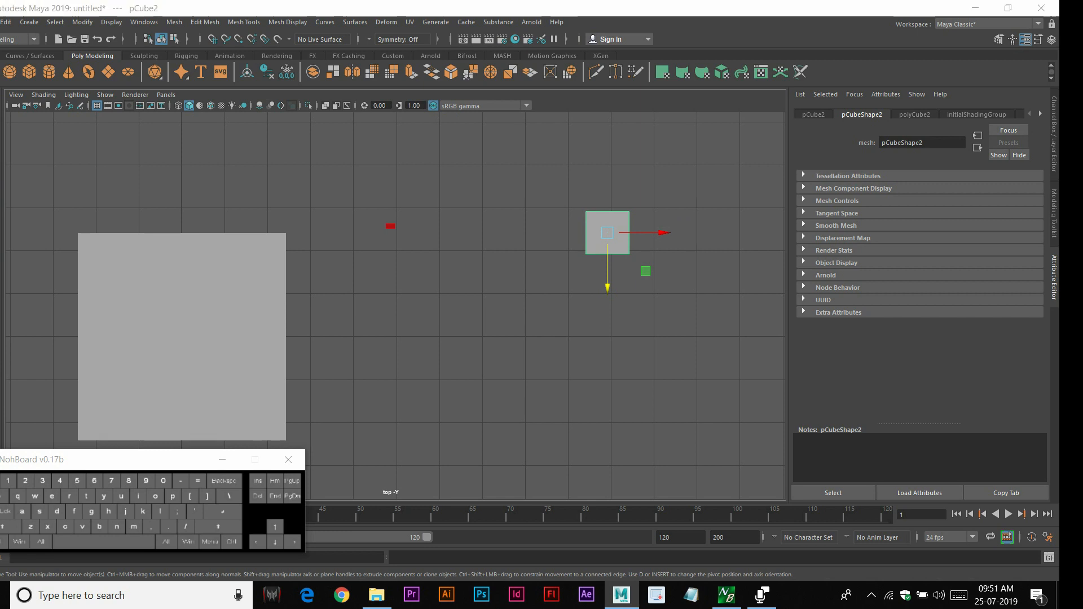
key("space")
key("space")
scroll(395, 305, "up", 1)
middle_click_drag(395, 305, 299, 298, "alt")
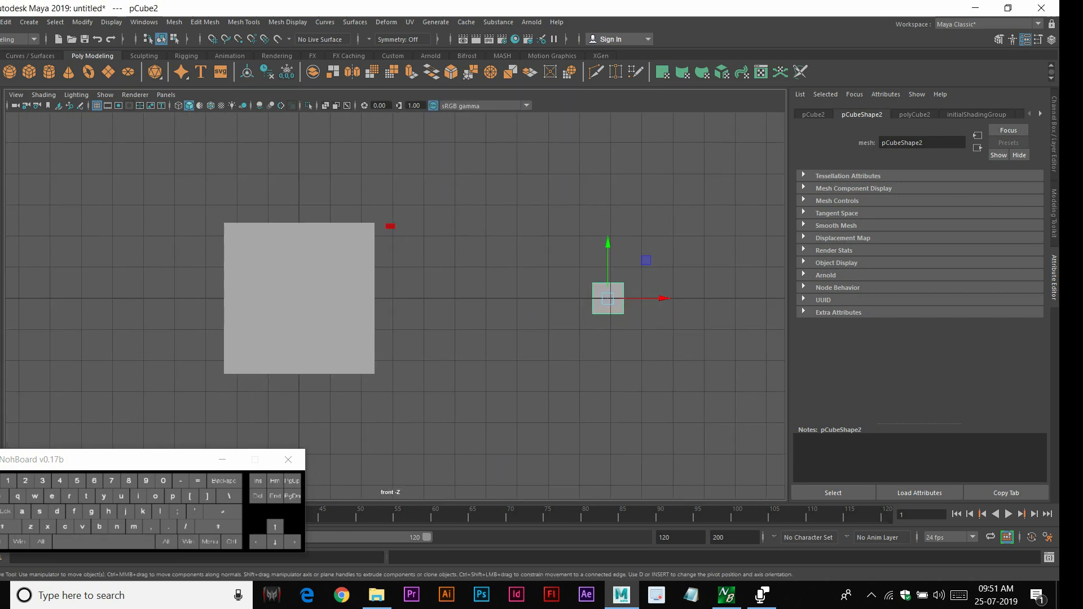
scroll(390, 301, "up", 1)
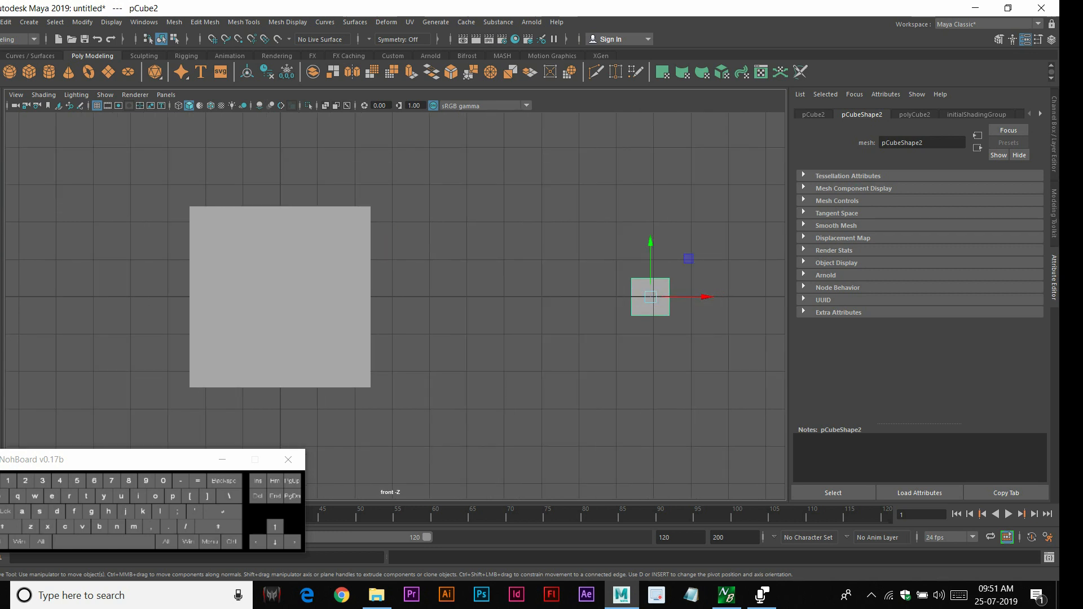
mouse_move(650, 248)
left_mouse_down()
mouse_move(650, 264)
mouse_move(651, 246)
left_mouse_up()
key("v")
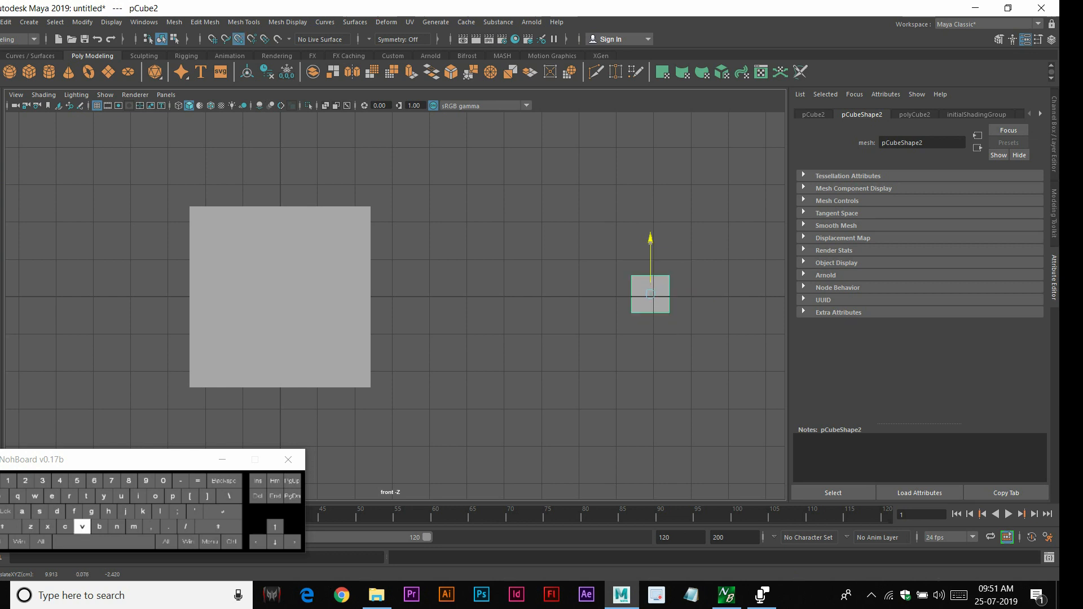
left_click_drag(650, 248, 372, 385)
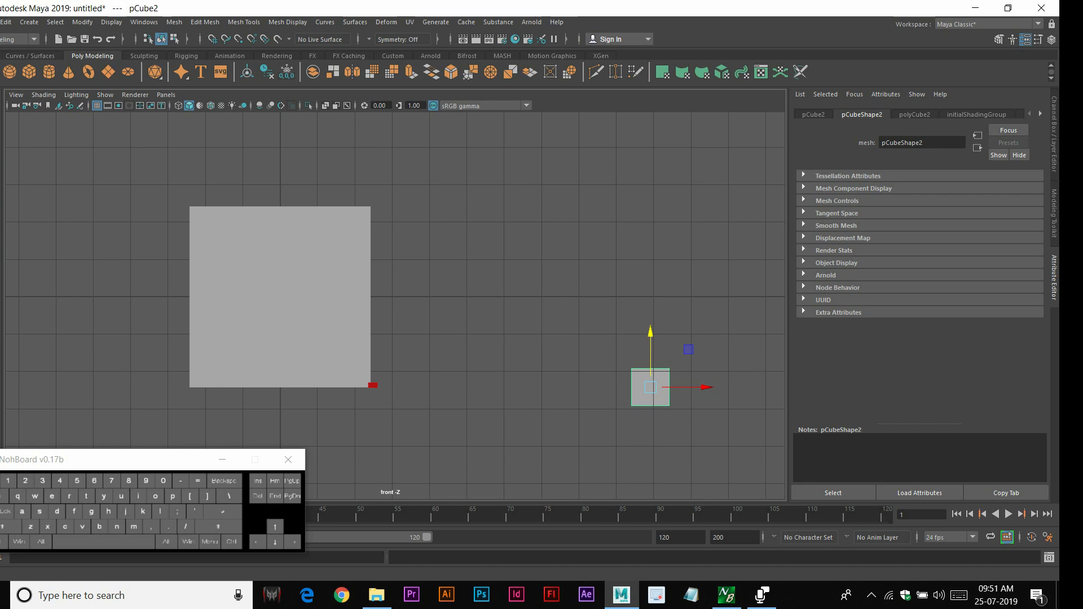
Create a polygon plane and scale it up uniformly
key("space")
key("space")
scroll(361, 266, "down", 3, "alt")
left_click_drag(361, 265, 273, 214, "alt")
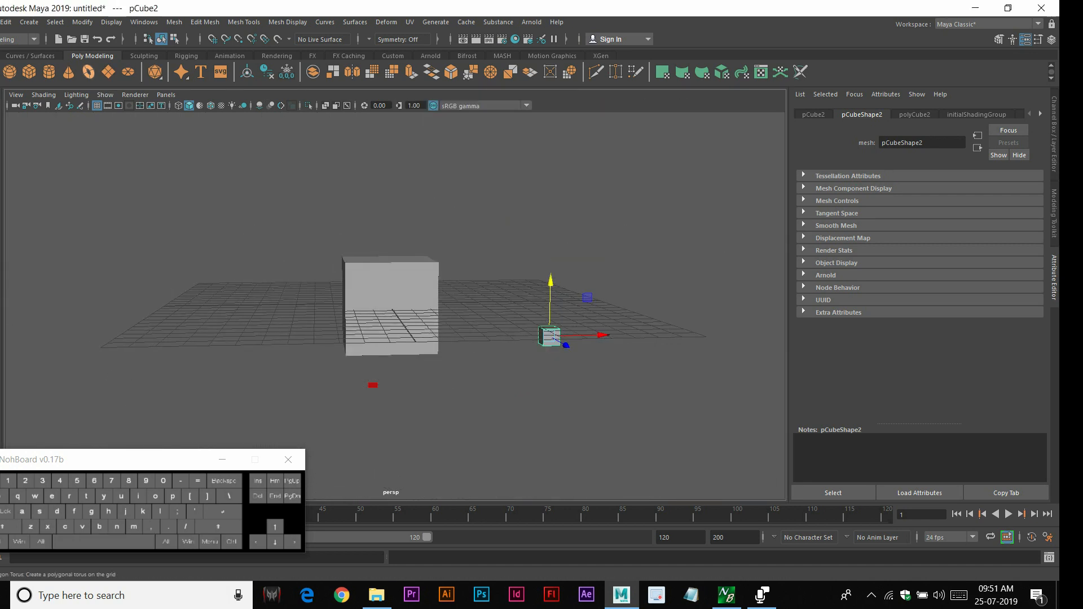
left_click(108, 72)
key("r")
left_click_drag(388, 303, 779, 303)
In the front view, move the plane down to the level of the large cube's base
key("space")
key("space")
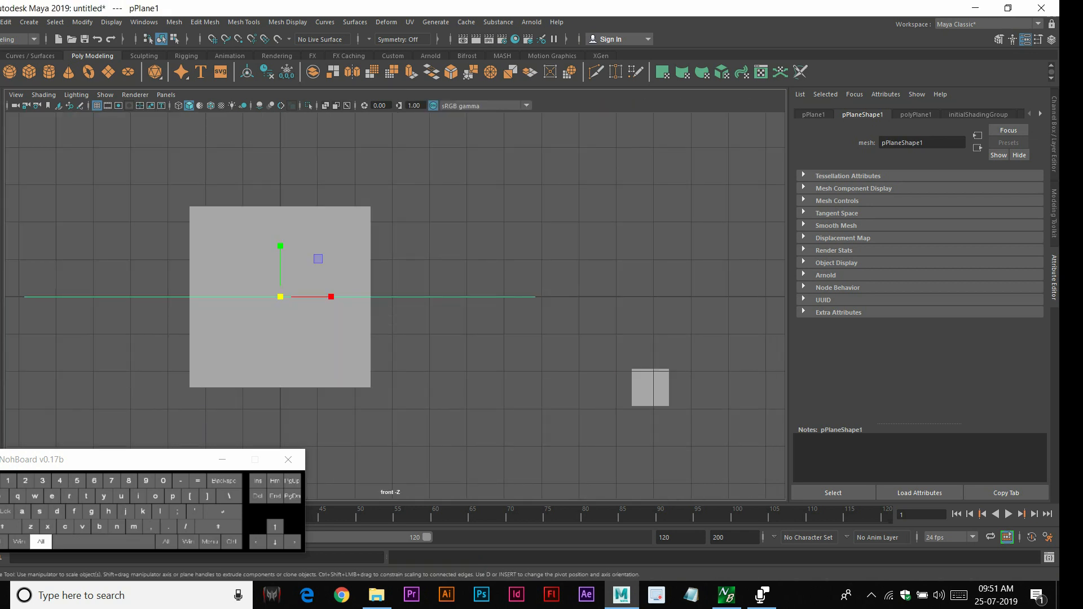
middle_click_drag(294, 327, 211, 307, "alt")
key("w")
left_click_drag(198, 220, 199, 283)
left_click_drag(243, 340, 393, 340)
left_click_drag(349, 305, 350, 330)
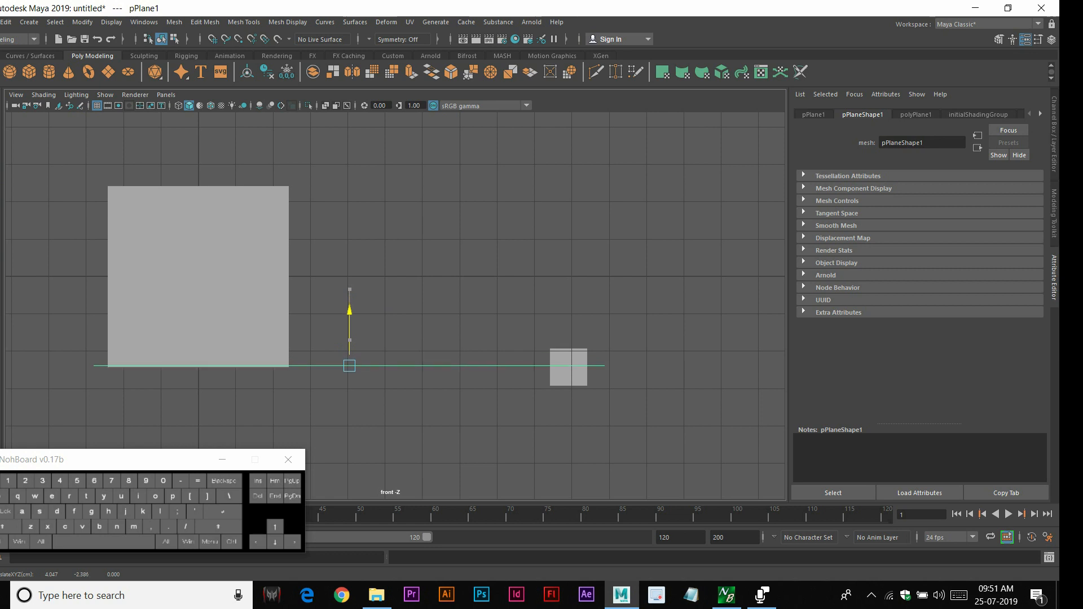
Edit the small cube's pivot, snapping it to the cube's lower-left corner in the front view
left_click(569, 361)
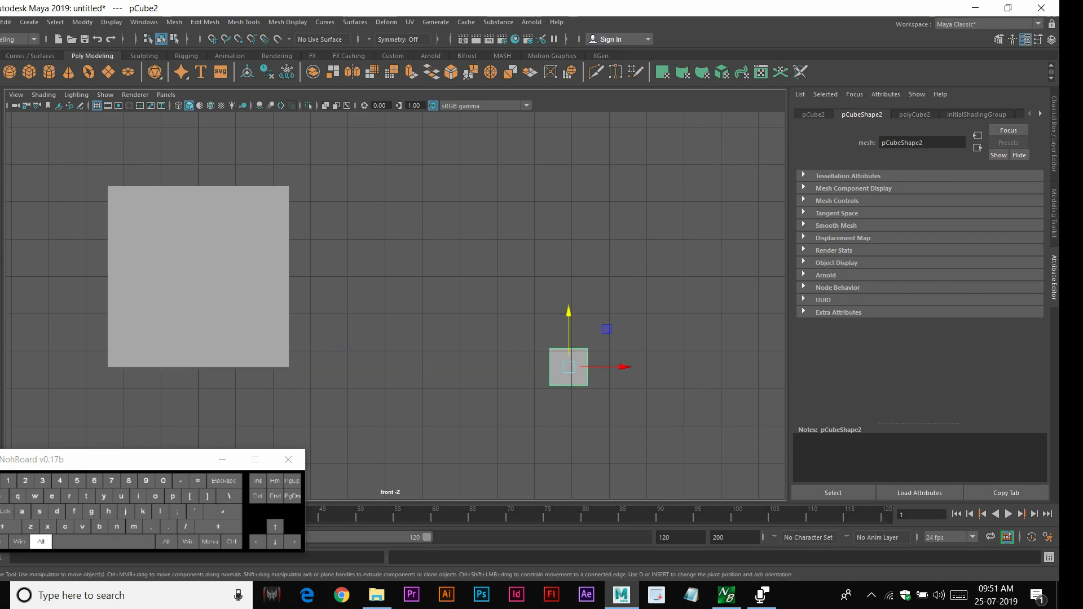
right_click_drag(568, 364, 603, 370, "alt")
left_click_drag(397, 347, 434, 430)
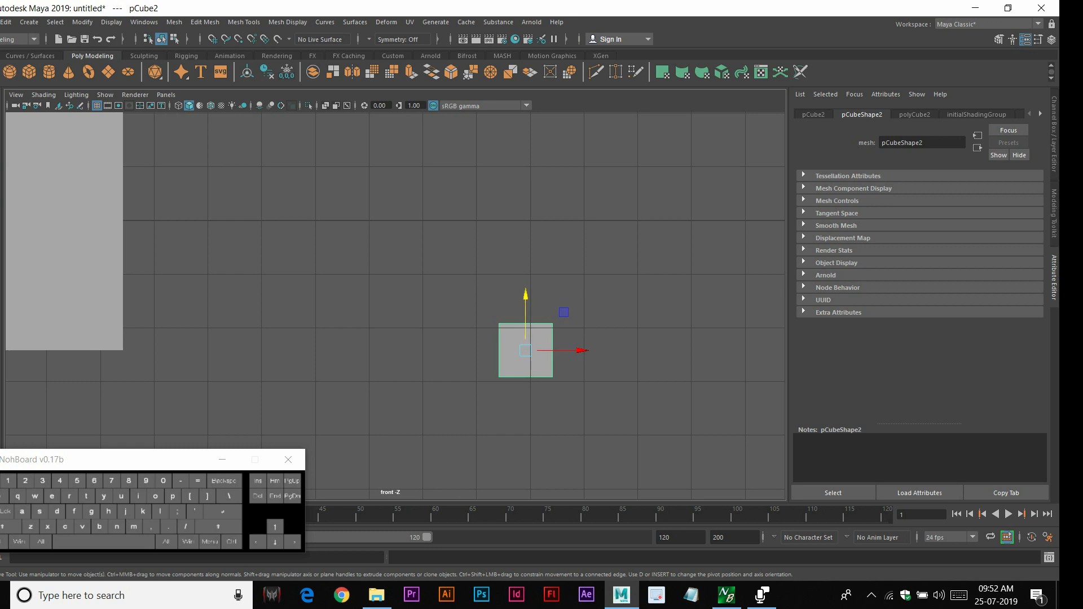
key("space")
key("space")
right_click_drag(496, 237, 569, 248, "alt")
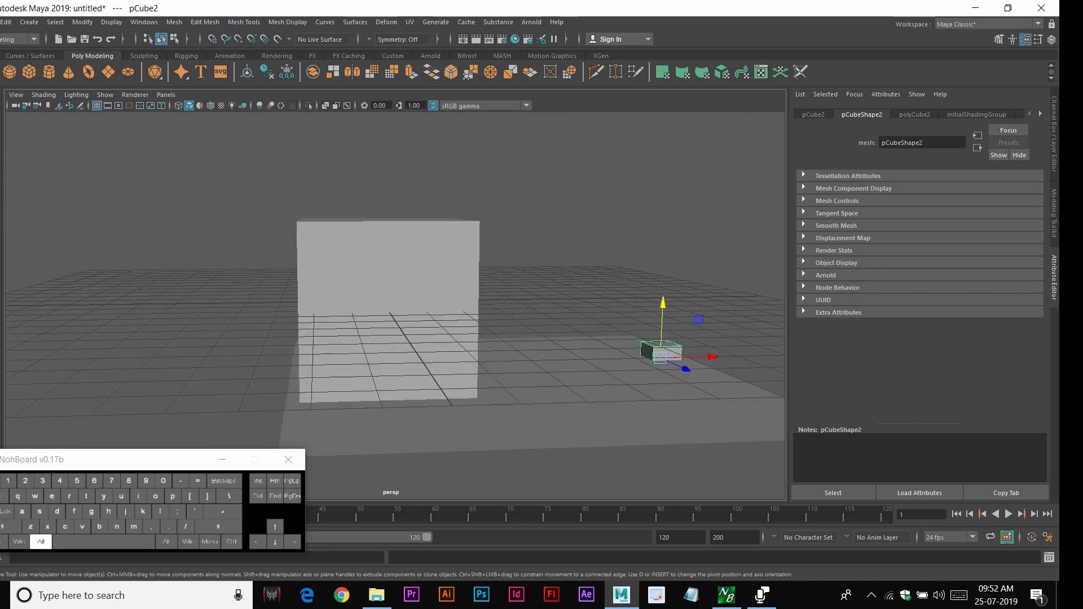
left_click(536, 395)
left_click(169, 169)
left_click(651, 364)
key("space")
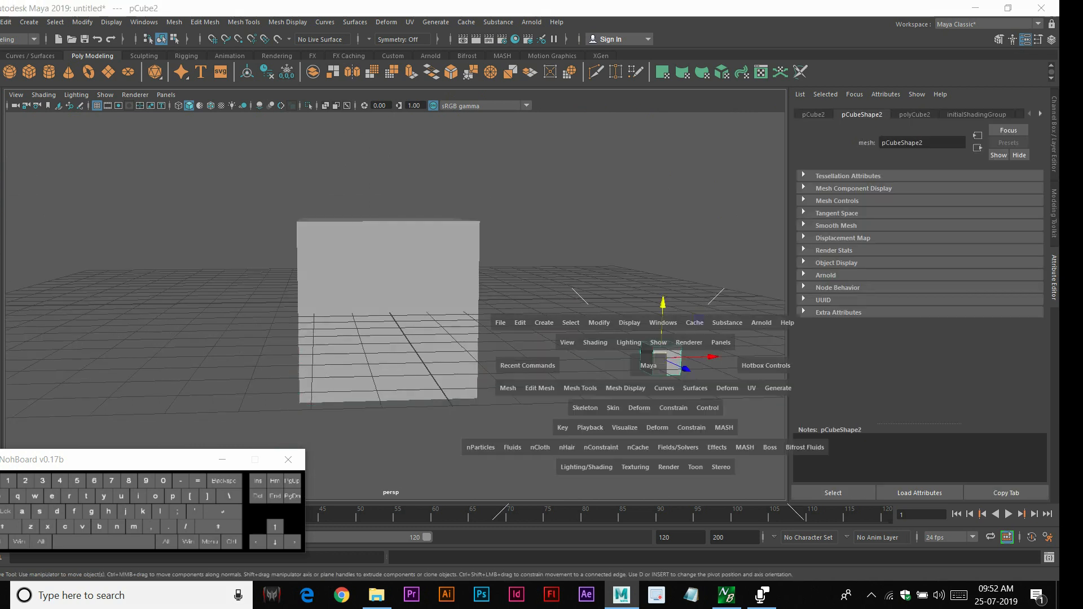
key("space")
key("space")
key("space")
middle_click_drag(383, 361, 387, 263, "alt")
right_click_drag(387, 263, 462, 267, "alt")
key("d")
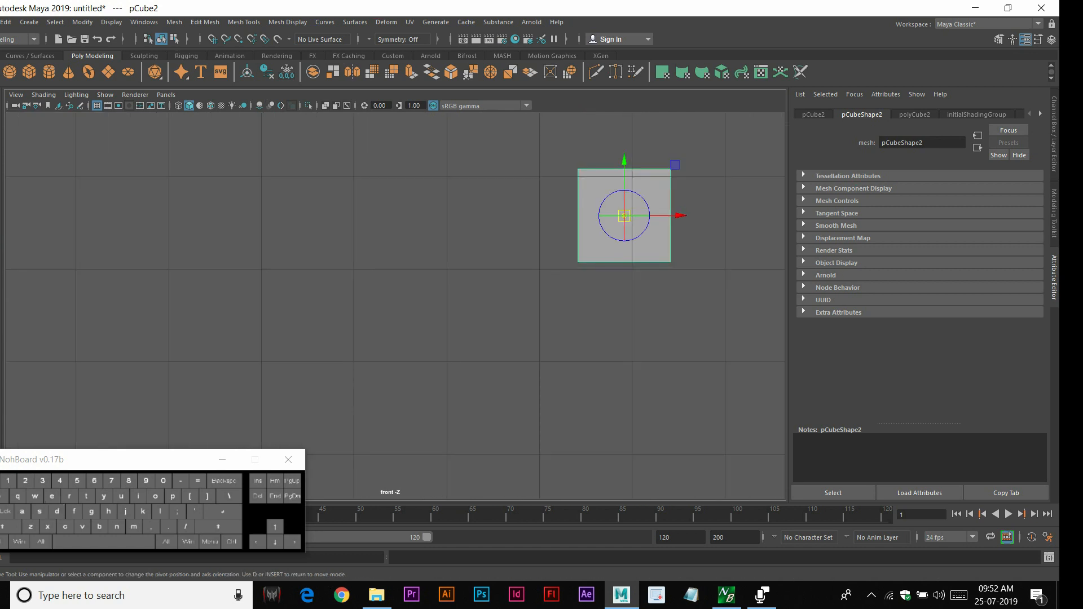
key("v")
key("v")
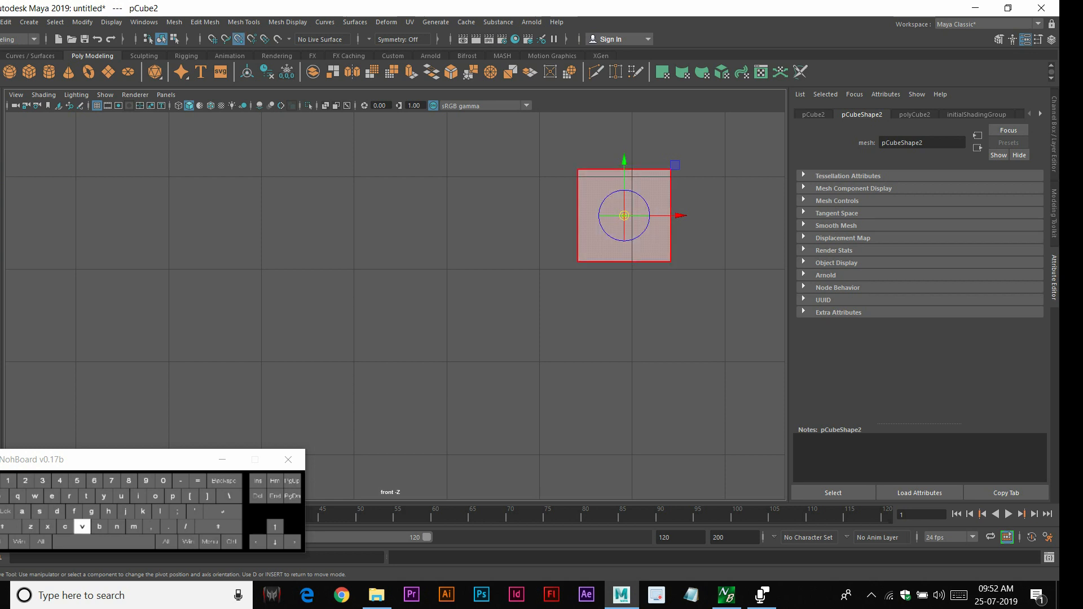
left_click_drag(624, 216, 577, 262)
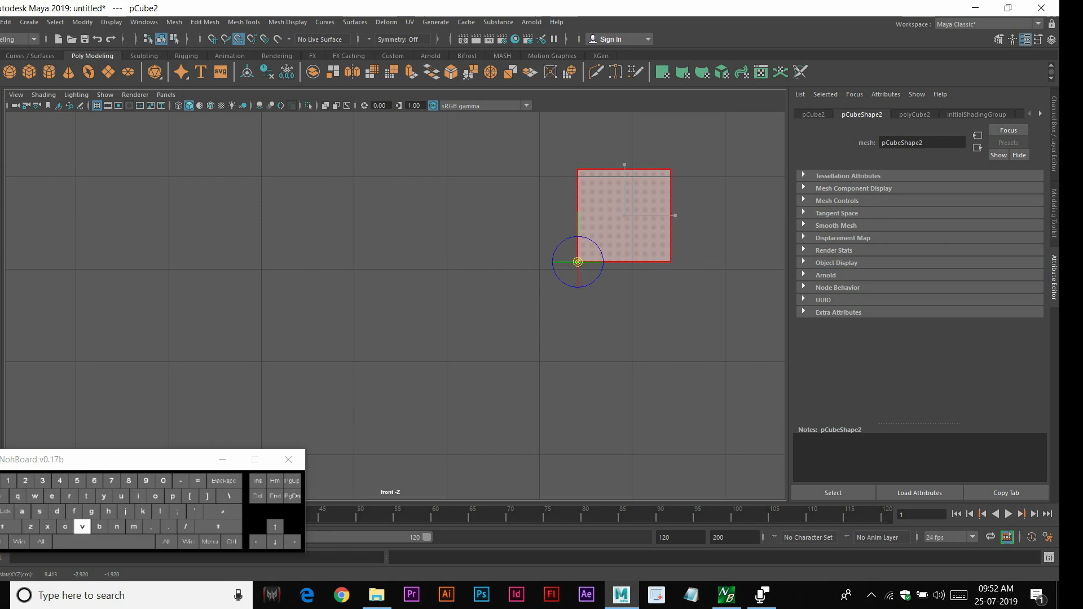
right_click_drag(578, 262, 513, 274, "alt")
key("d")
middle_click_drag(513, 274, 672, 281, "alt")
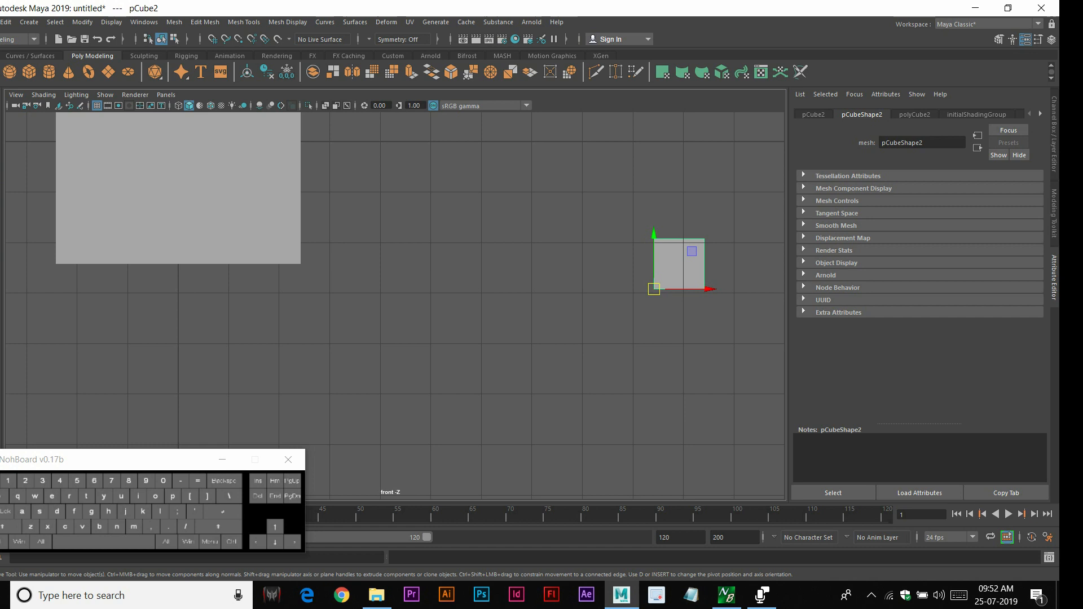
Move the small cube up with point snapping so its corner pivot lines up with the large cube's lower corner, then deselect
left_click_drag(654, 235, 654, 241)
key("v")
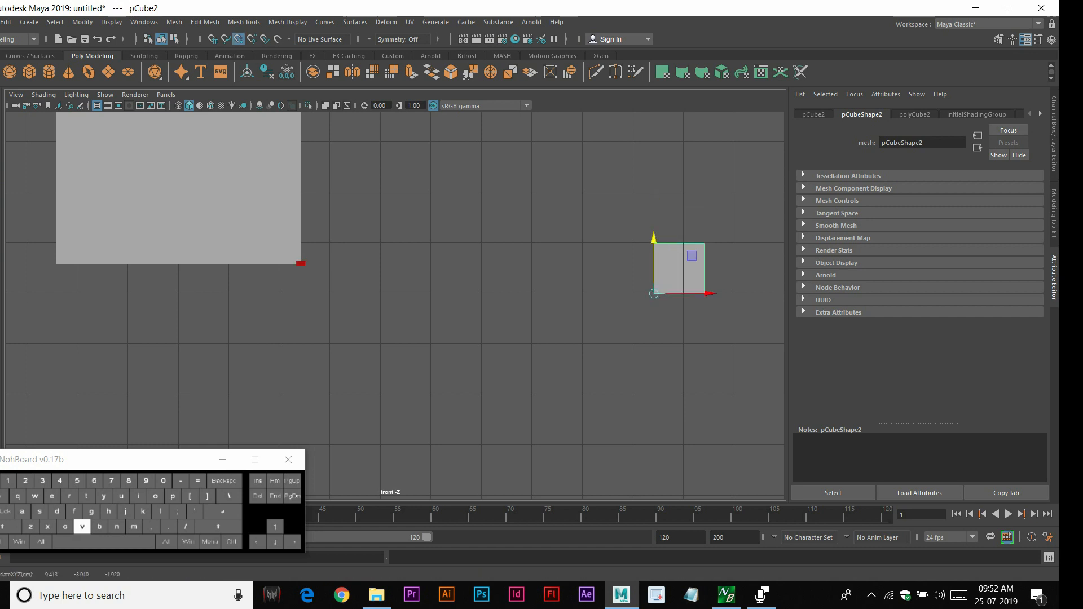
left_click_drag(653, 293, 654, 263)
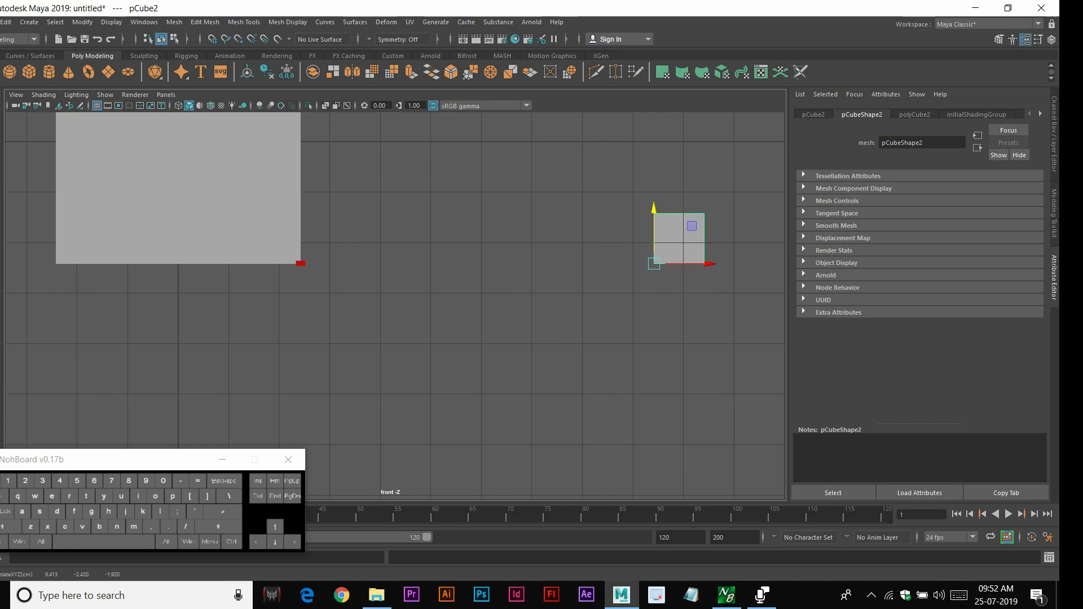
left_click(586, 315)
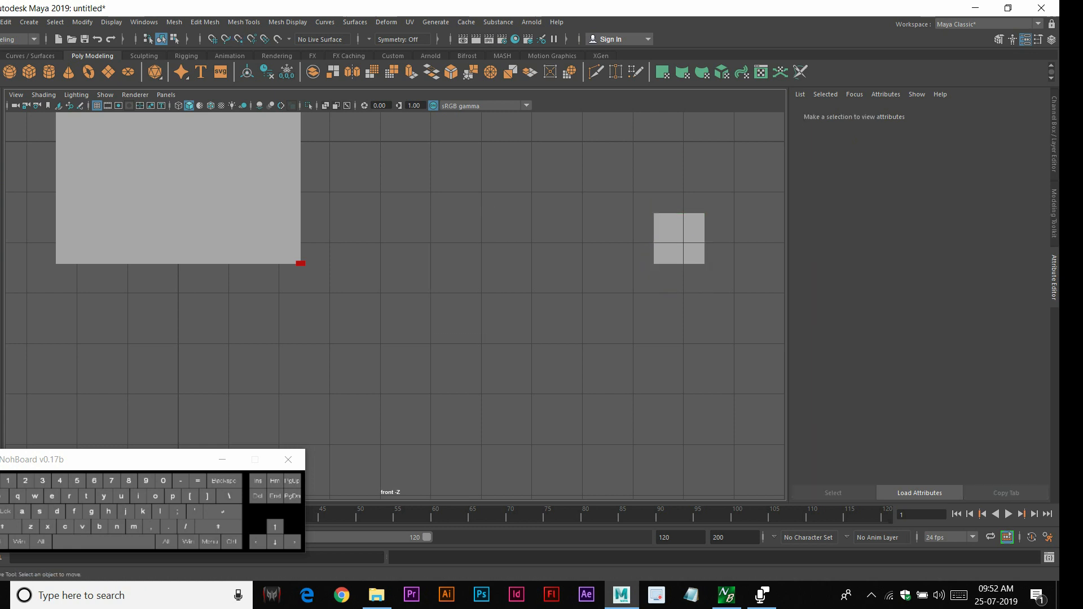
Create a polygon cylinder, scale it up uniformly and stretch it much taller
key("space")
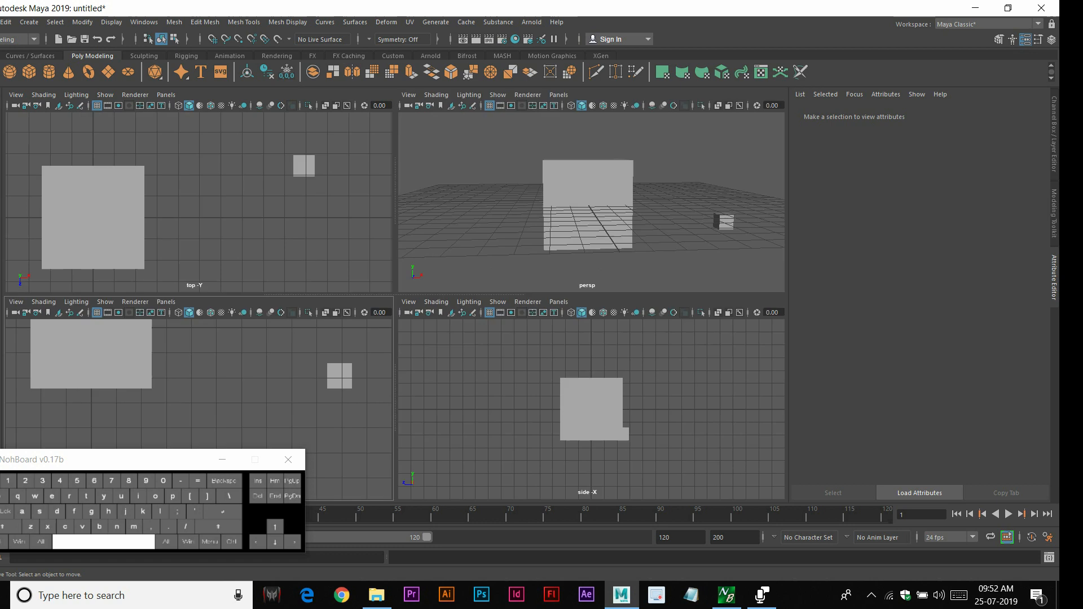
key("space")
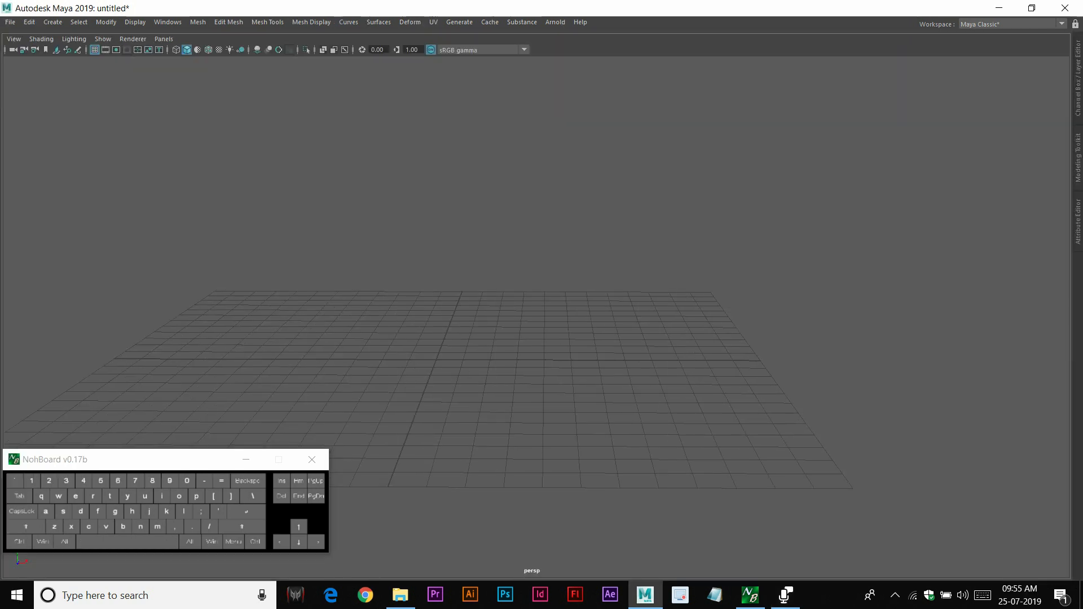
key("alt")
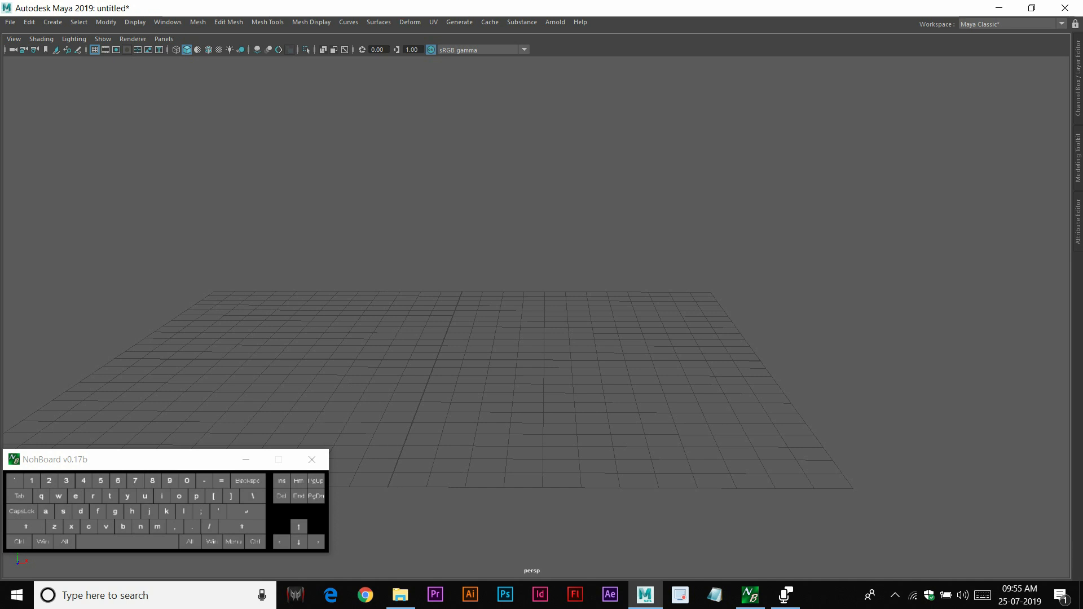
right_click(452, 356, "shift")
right_click_drag(452, 356, 391, 356)
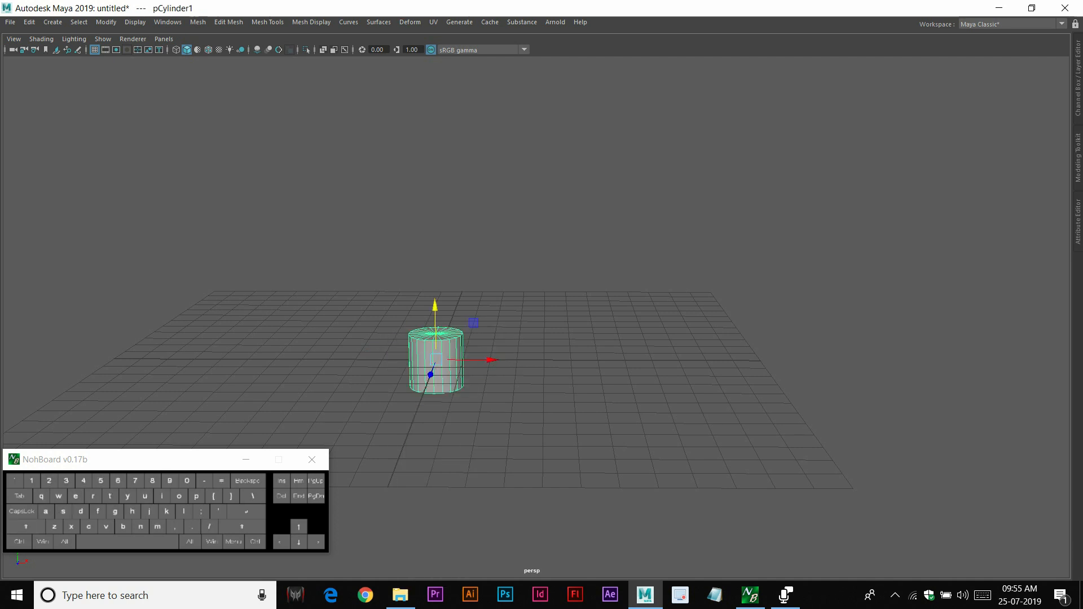
left_click_drag(436, 360, 510, 360)
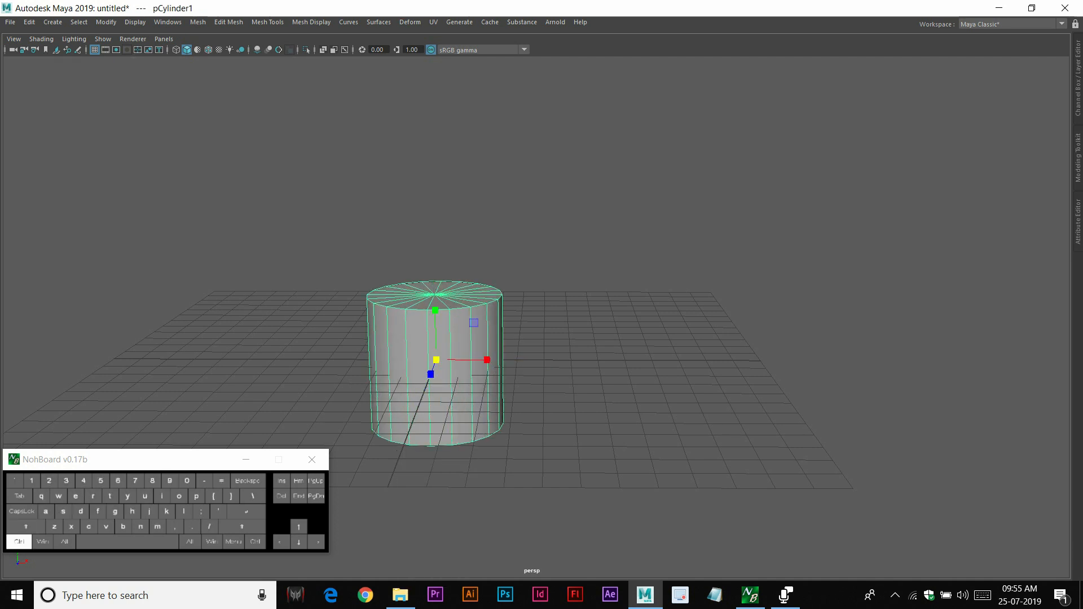
left_click_drag(434, 310, 435, 206, "ctrl")
left_click(436, 360)
right_click_drag(435, 206, 400, 205, "alt")
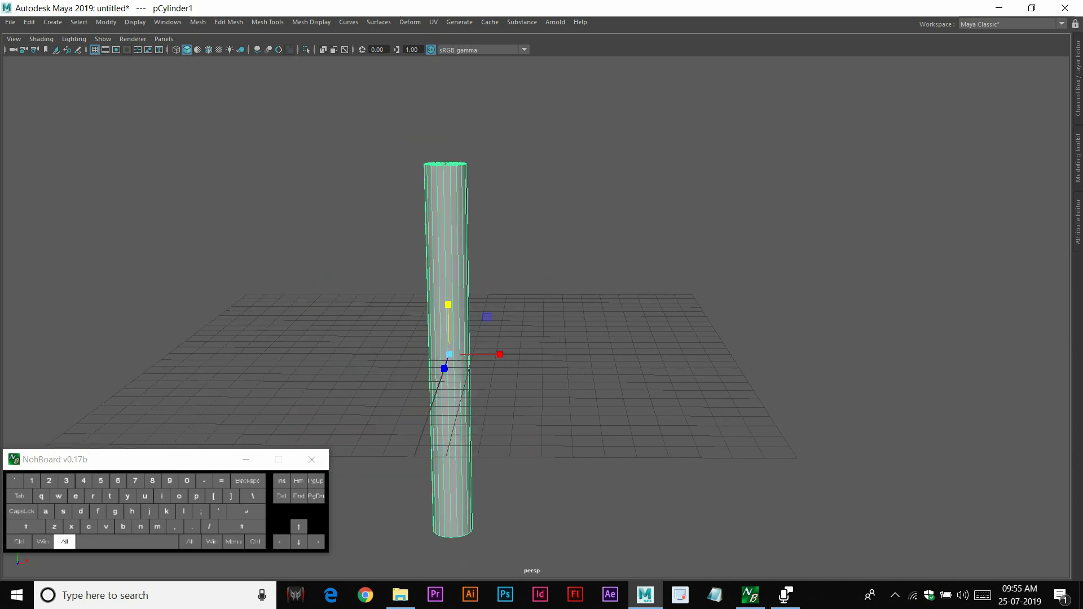
Tilt the tall cylinder diagonally with Rotate and reposition it above the grid
left_click_drag(449, 300, 446, 243)
key("r")
right_click_drag(446, 244, 474, 244, "alt")
middle_click_drag(473, 244, 596, 280, "alt")
key("e")
left_click_drag(566, 243, 529, 237)
key("w")
right_click_drag(539, 296, 566, 296, "alt")
middle_click_drag(565, 296, 571, 329, "alt")
left_click_drag(514, 280, 473, 236)
right_click_drag(474, 236, 448, 237, "alt")
left_click_drag(481, 248, 496, 264)
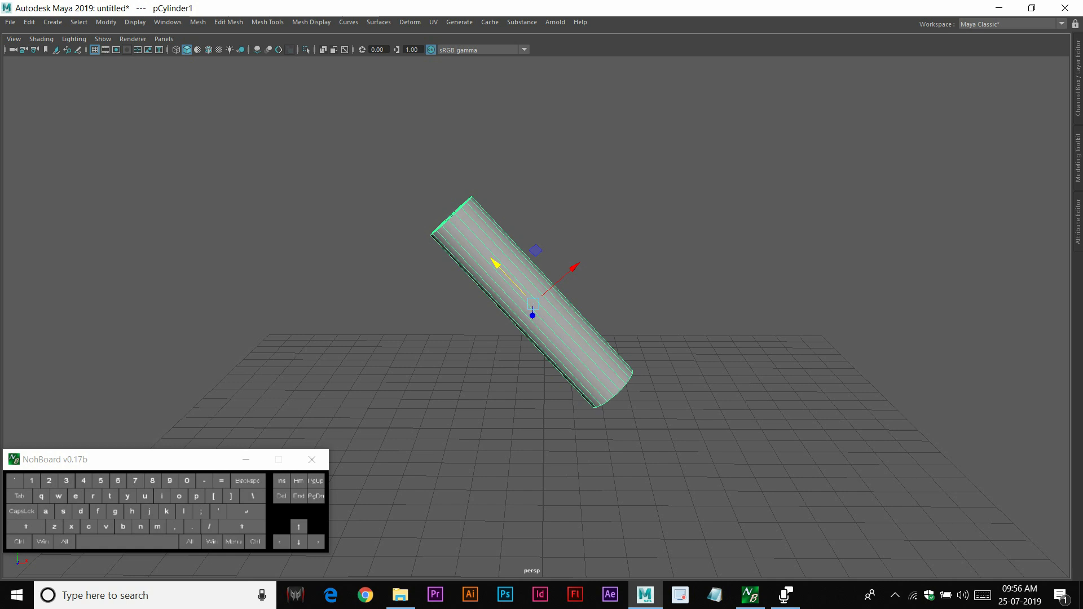
Switch the move manipulator to world axes and move the tilted cylinder down
key("ctrl")
key("shift")
right_click_drag(505, 277, 471, 275, "ctrl+shift")
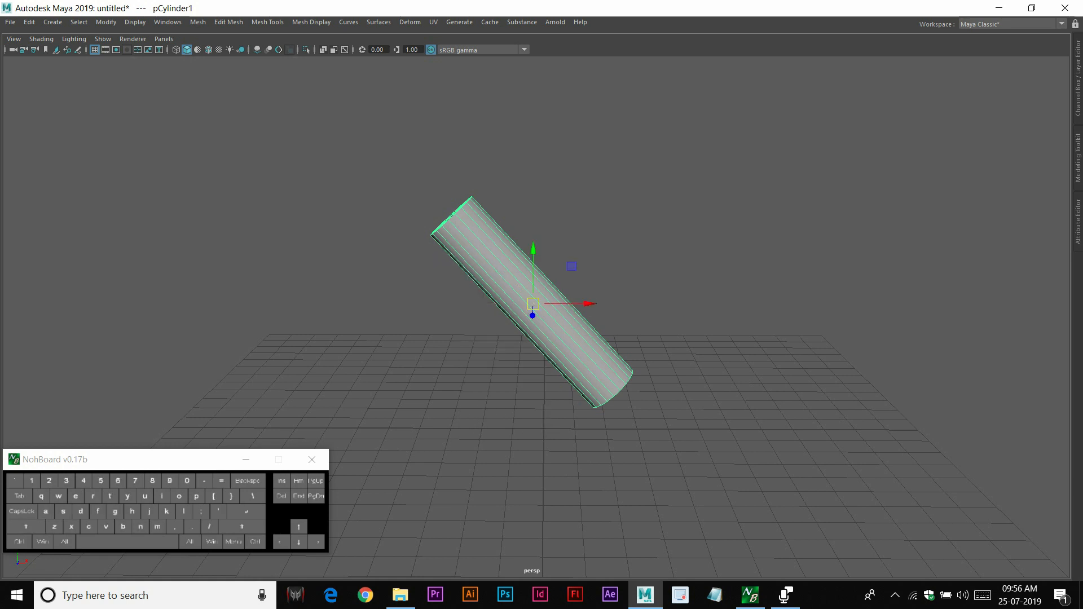
left_click_drag(533, 266, 533, 296)
left_click_drag(533, 236, 533, 274)
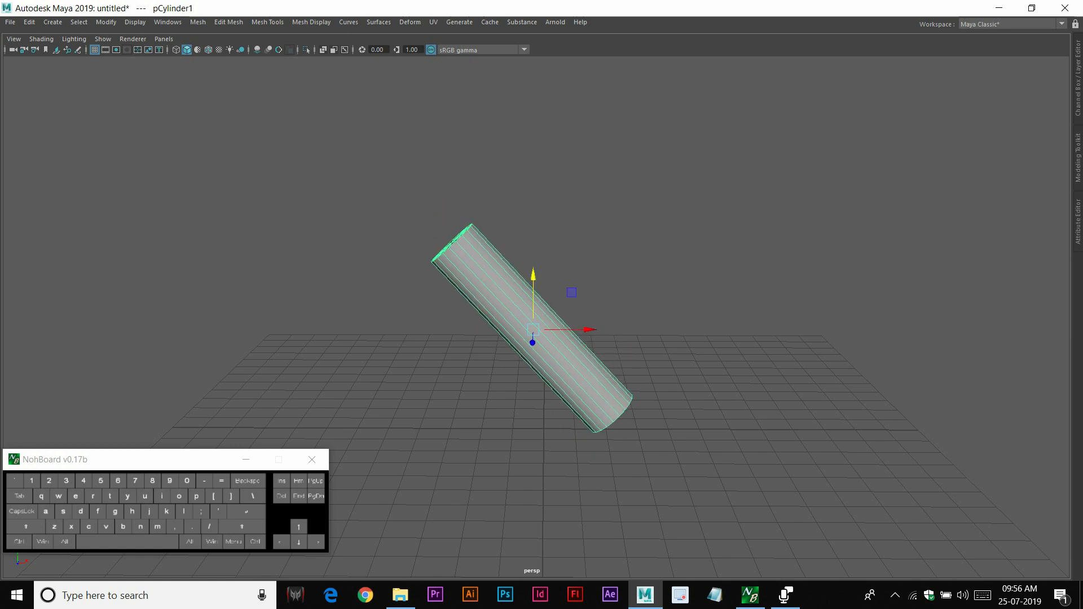
right_click_drag(542, 325, 516, 316, "ctrl+shift")
left_click_drag(497, 289, 537, 333)
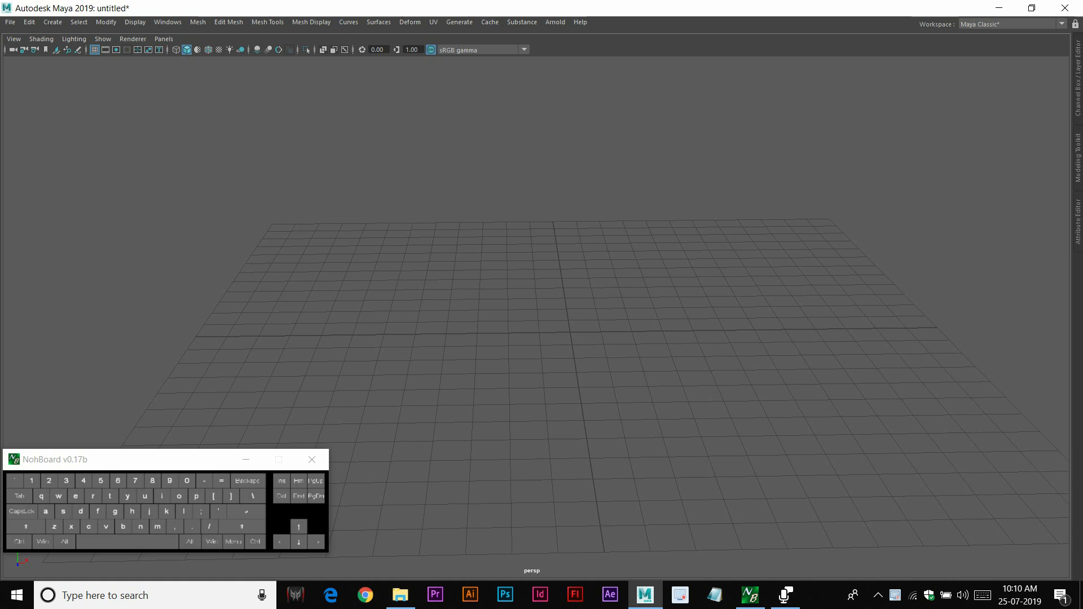
Create a polygon cube and scale it up uniformly
right_click(574, 289, "shift")
right_click_drag(574, 289, 569, 319, "shift")
key("r")
left_click_drag(569, 332, 812, 332)
key("space")
key("space")
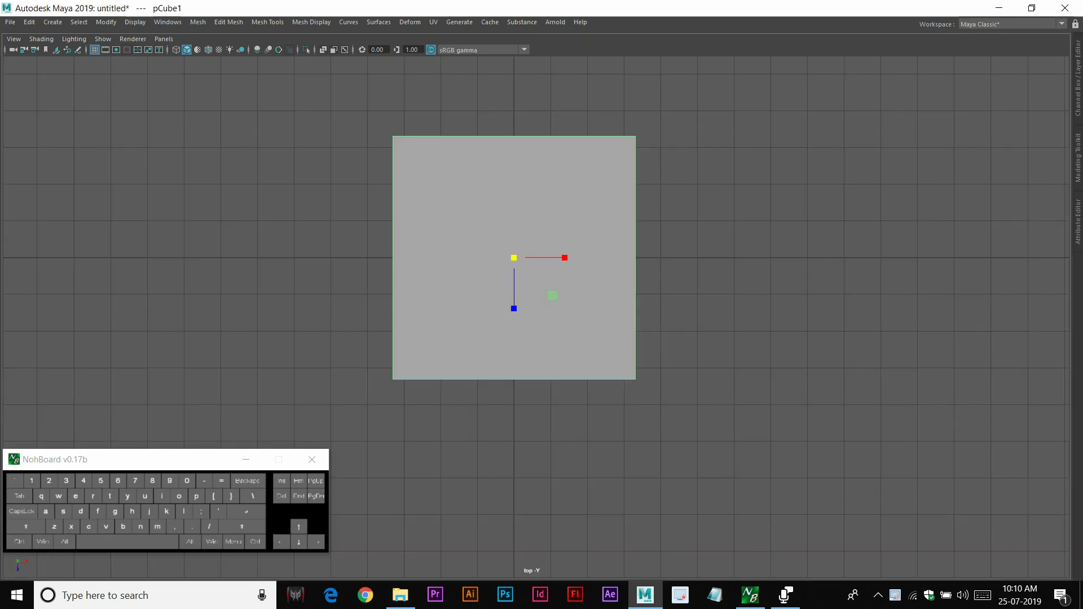
Insert several vertical edge loops across the cube with the Insert Edge Loop Tool, then reselect the cube
right_click(536, 193, "shift")
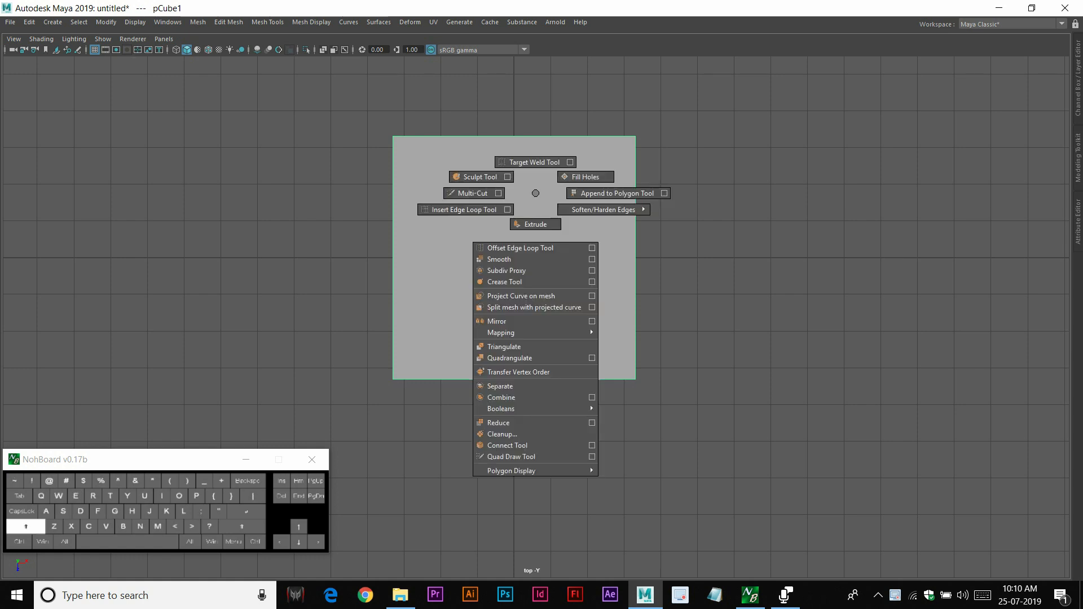
right_click_drag(535, 193, 464, 209, "shift")
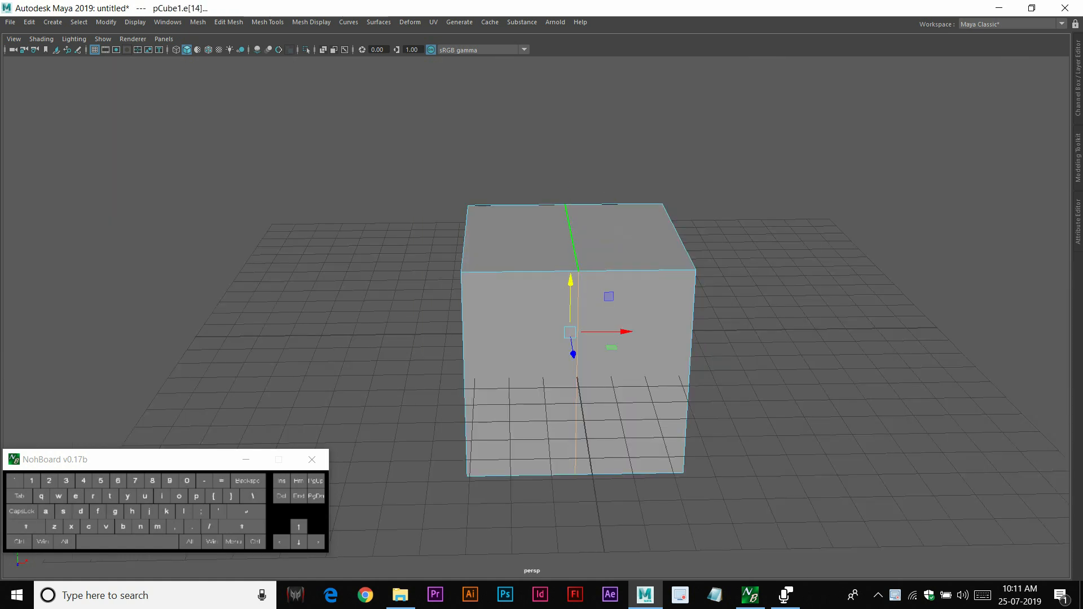
right_click_drag(570, 237, 566, 199, "shift")
left_click(570, 271)
key("ctrl")
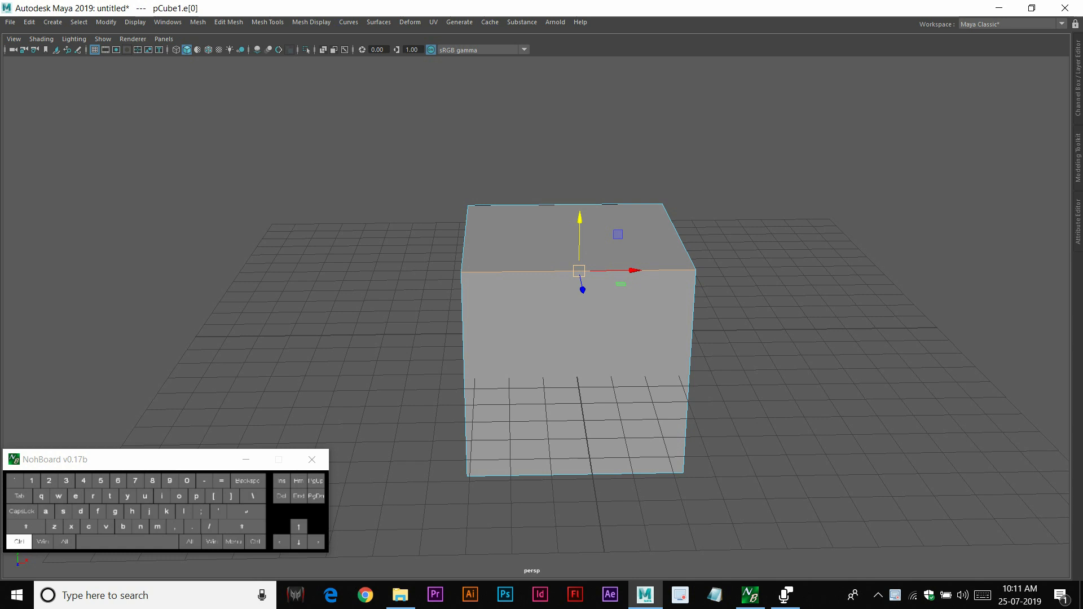
right_click_drag(578, 270, 609, 298, "ctrl")
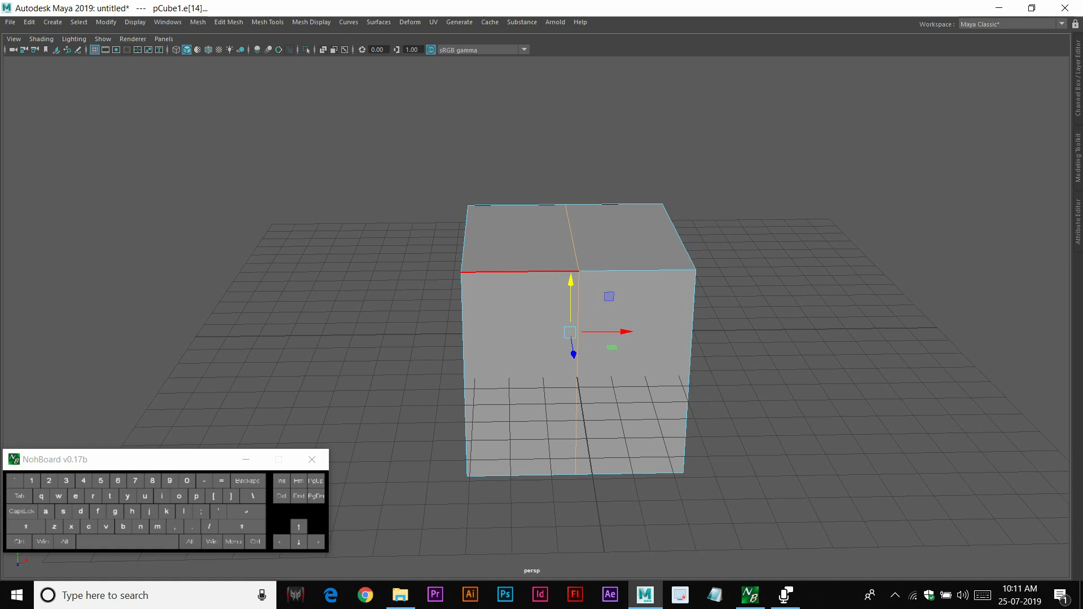
left_click(516, 272)
key("g")
left_click(636, 270)
key("g")
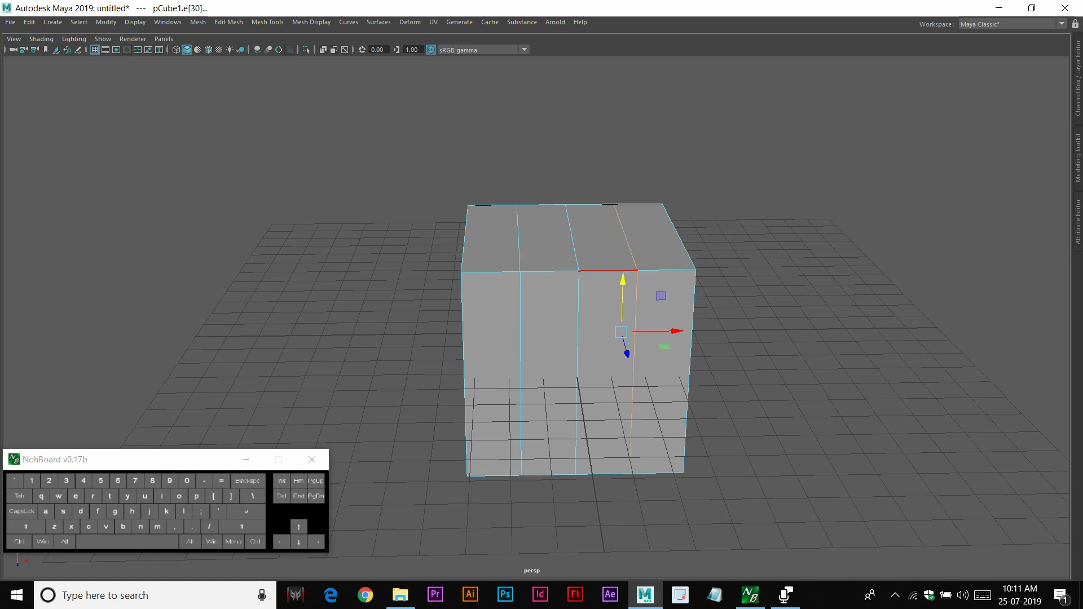
left_click(608, 271)
right_click_drag(616, 270, 620, 326, "ctrl")
left_click(661, 271)
key("g")
left_click(550, 271)
key("g")
left_click(492, 272)
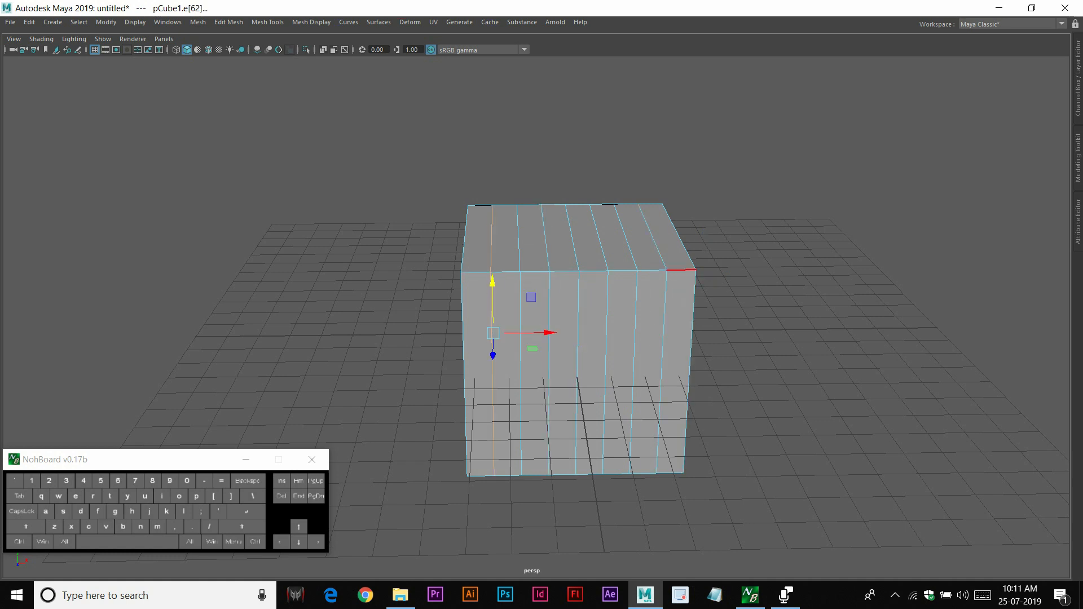
right_click_drag(567, 237, 623, 220)
left_click(657, 183)
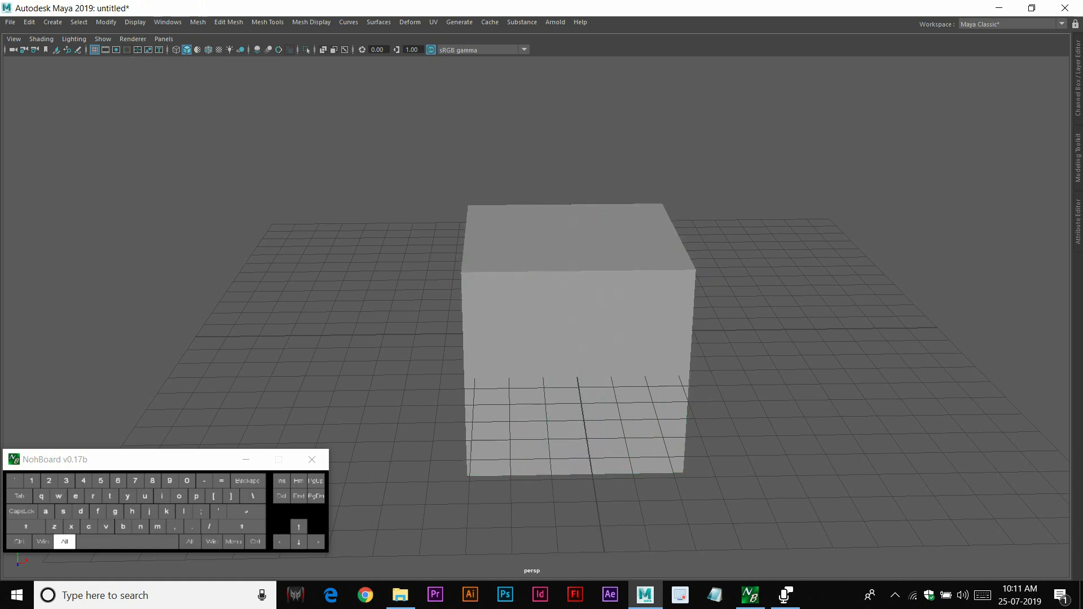
left_click_drag(657, 183, 733, 198, "alt")
left_click(570, 277)
mouse_move(570, 277)
left_mouse_down("alt")
mouse_move(519, 269)
mouse_move(603, 273)
mouse_move(577, 272)
left_mouse_up("alt")
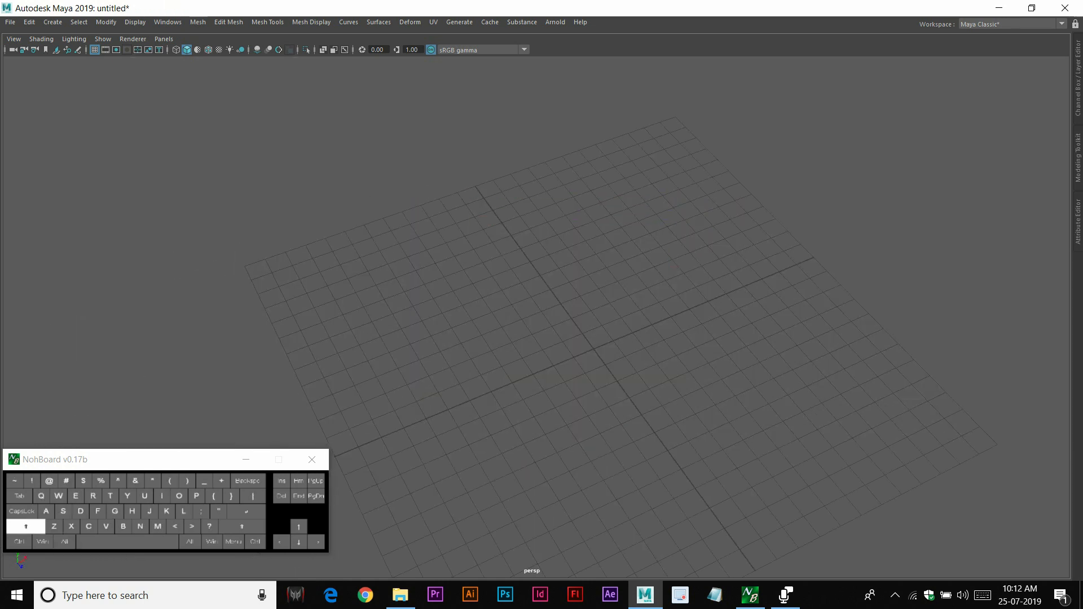
Create a polygon cylinder and scale it up
right_click_drag(553, 262, 492, 264, "shift")
left_click_drag(570, 316, 543, 298, "alt")
key("r")
left_click_drag(582, 342, 648, 339)
right_click_drag(601, 303, 548, 303)
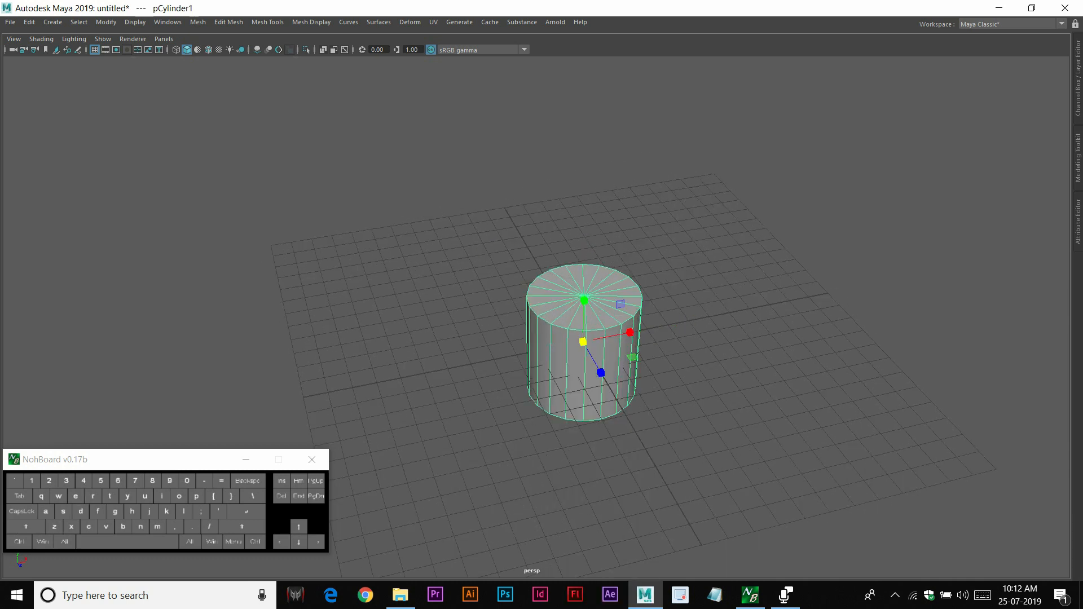
left_click_drag(545, 299, 542, 257, "alt")
Select all vertices of the cylinder's top cap
left_click_drag(476, 206, 671, 292)
right_click_drag(649, 299, 722, 316, "alt")
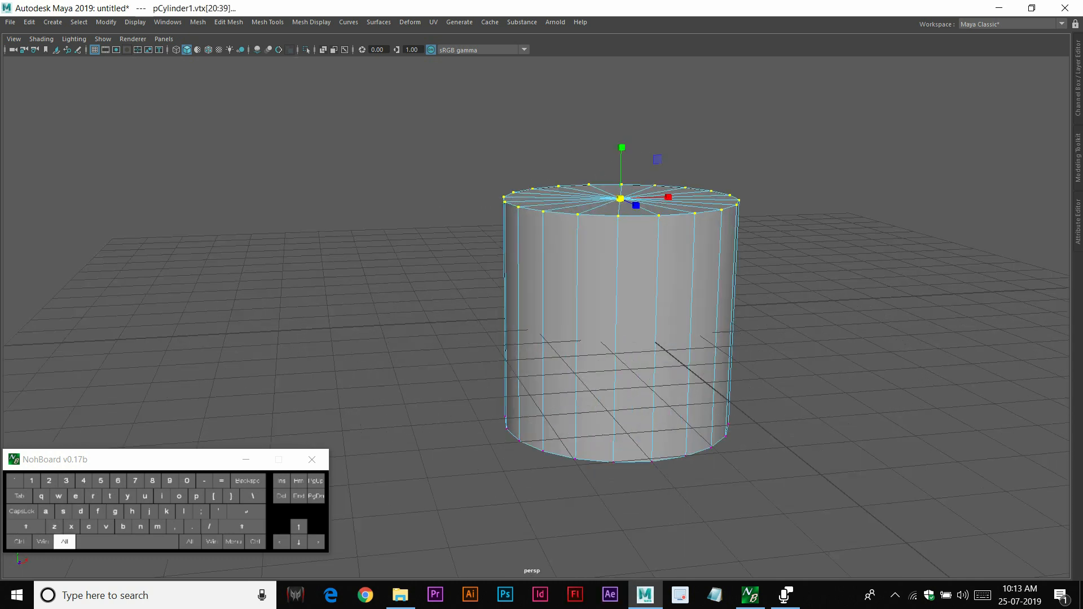
middle_click_drag(700, 304, 661, 383, "alt")
left_click_drag(598, 277, 598, 294, "alt")
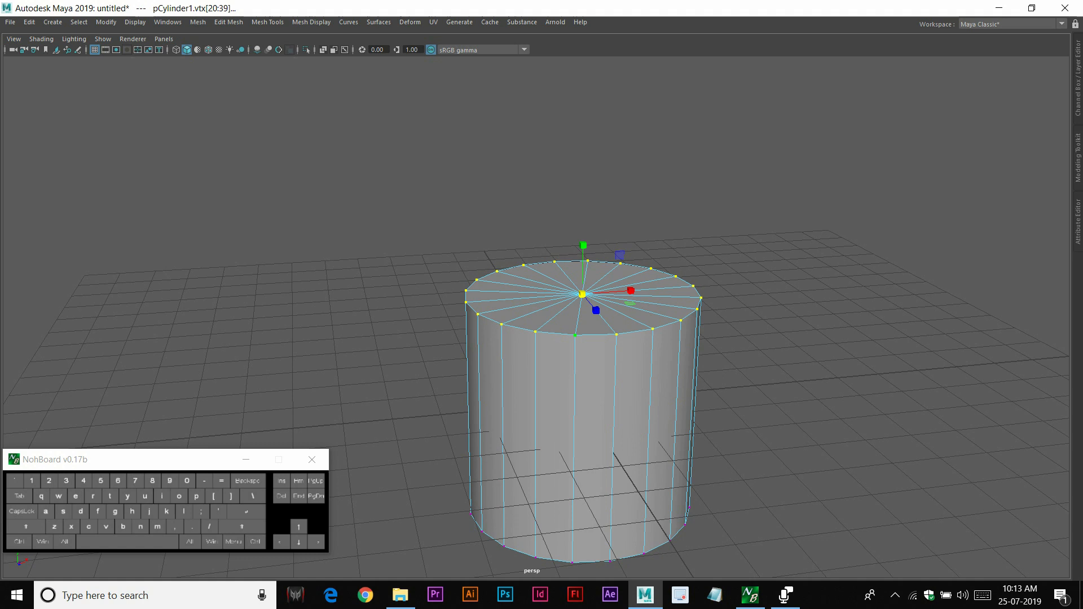
Convert the top-cap vertex selection to edges
right_click(551, 326, "ctrl")
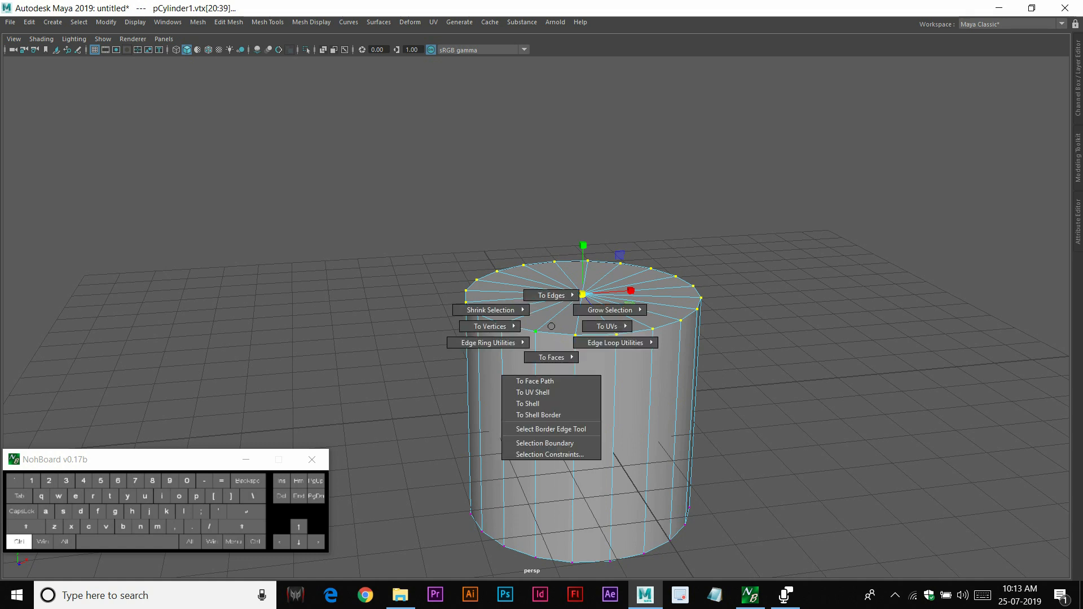
right_click_drag(551, 326, 555, 390, "ctrl")
left_click_drag(554, 390, 524, 397, "alt")
left_click_drag(609, 397, 398, 408, "alt")
left_click_drag(398, 342, 606, 327, "alt")
right_click_drag(600, 305, 650, 289)
right_click_drag(537, 285, 537, 259)
left_click_drag(555, 290, 522, 265, "alt")
left_click_drag(370, 187, 728, 271)
left_click_drag(791, 334, 345, 461, "ctrl")
left_click_drag(482, 339, 489, 424, "alt")
left_click_drag(550, 358, 532, 343, "alt")
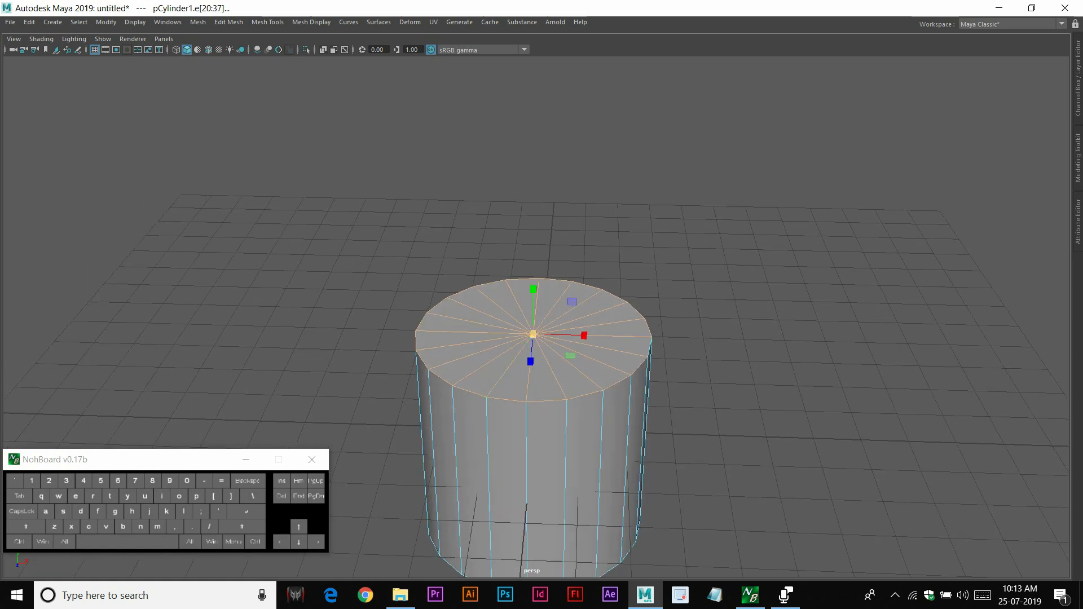
Convert the edge selection back to vertices and reselect the top-cap vertices
right_click(529, 338, "ctrl")
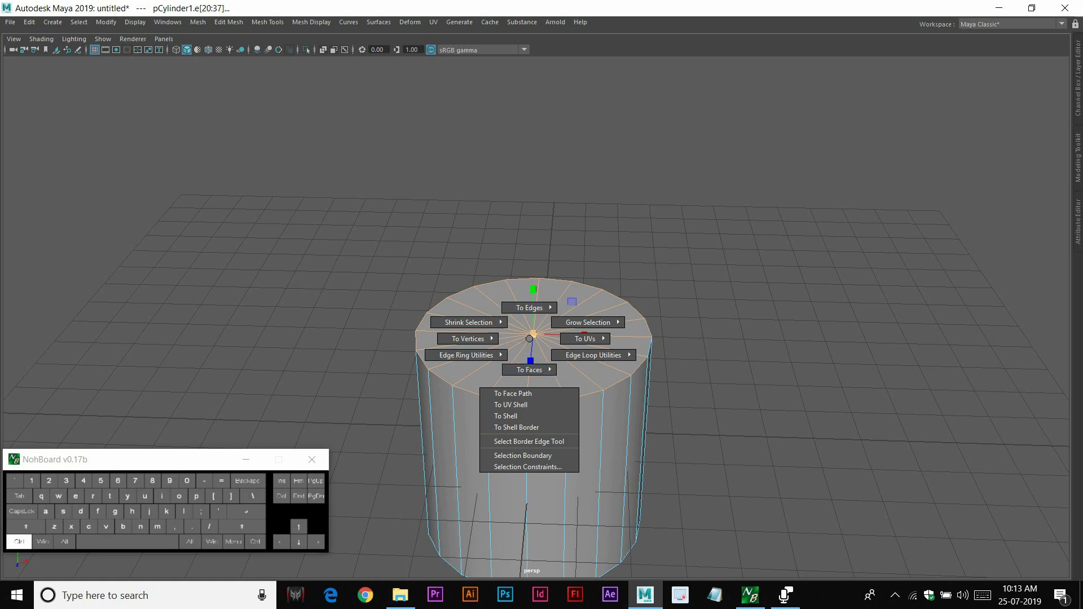
right_click(527, 286)
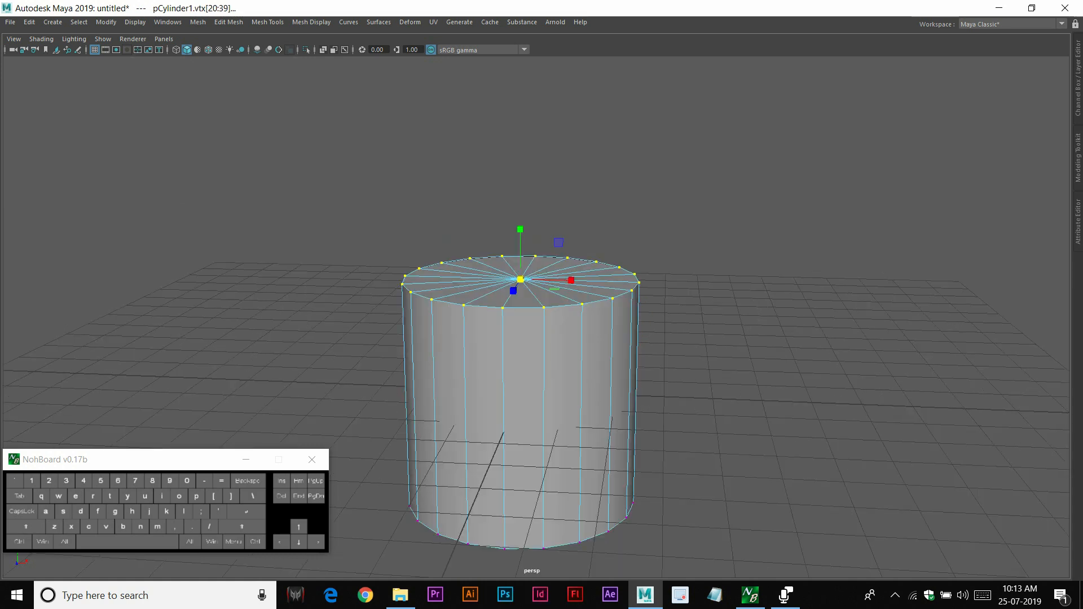
left_click_drag(582, 304, 563, 315, "alt")
right_click_drag(565, 286, 565, 319)
left_click_drag(565, 319, 572, 311, "alt")
left_click_drag(305, 219, 608, 305)
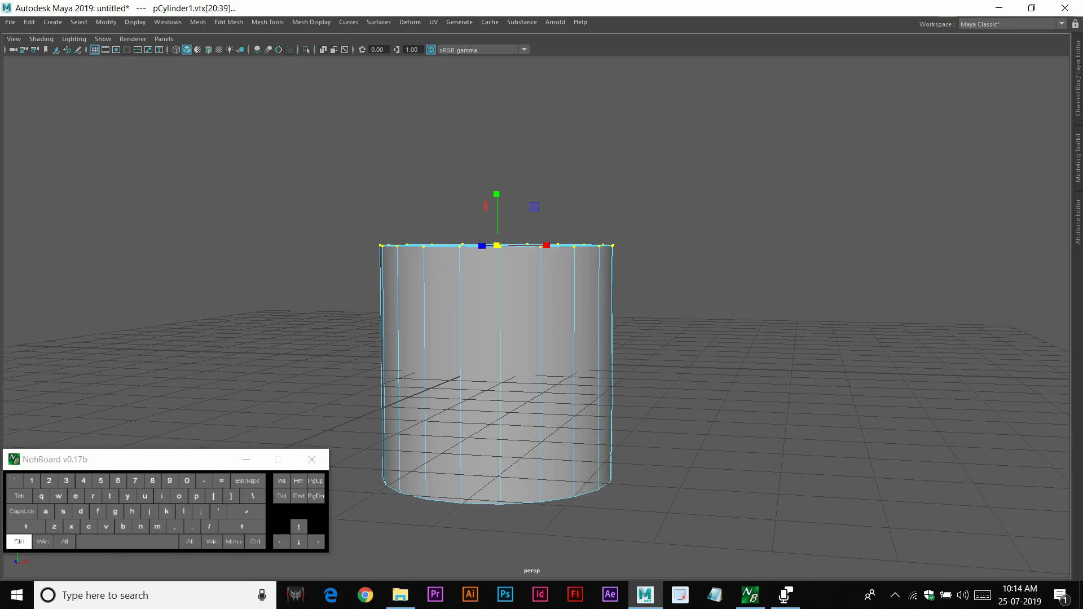
Select the cylinder's faces, then reselect and convert the selection to the top-cap vertices
right_click_drag(459, 280, 452, 316)
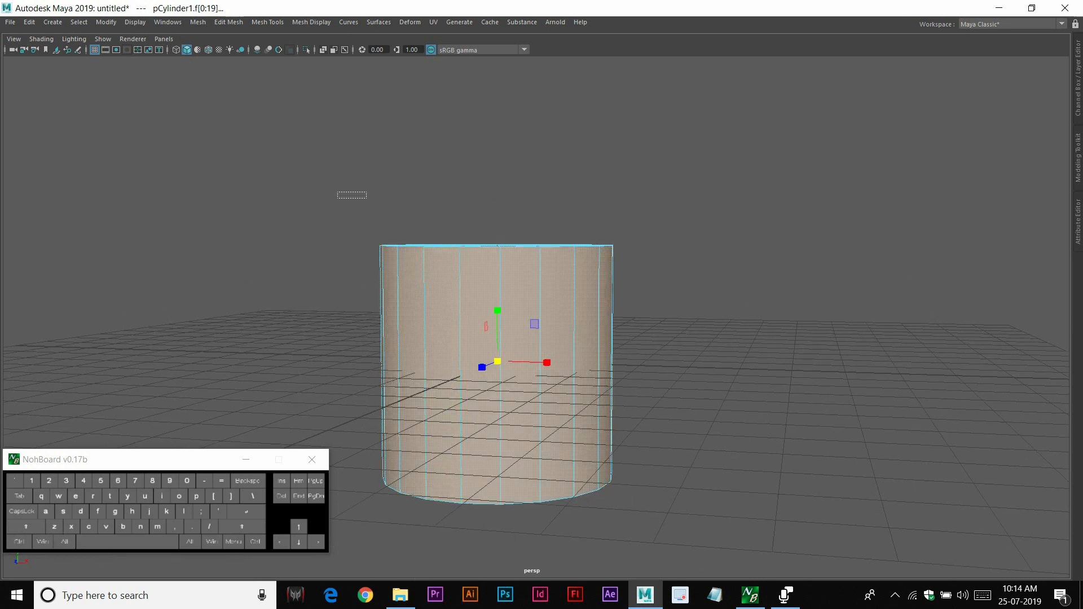
left_click_drag(343, 305, 655, 528, "ctrl")
left_click_drag(490, 372, 492, 407, "alt")
key("ctrl+F9")
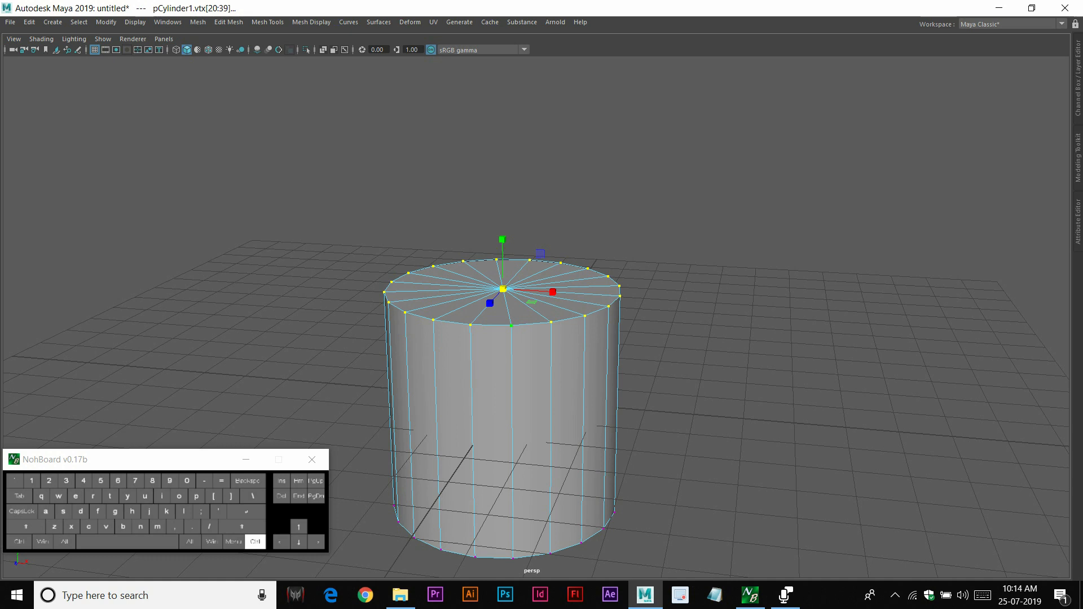
Reselect the top-cap vertices and convert them to edges again
key("ctrl+F10")
mouse_move(507, 361)
left_mouse_down("alt")
mouse_move(509, 279)
mouse_move(510, 344)
left_mouse_up("alt")
right_click_drag(515, 290, 459, 288)
left_click_drag(316, 188, 770, 320)
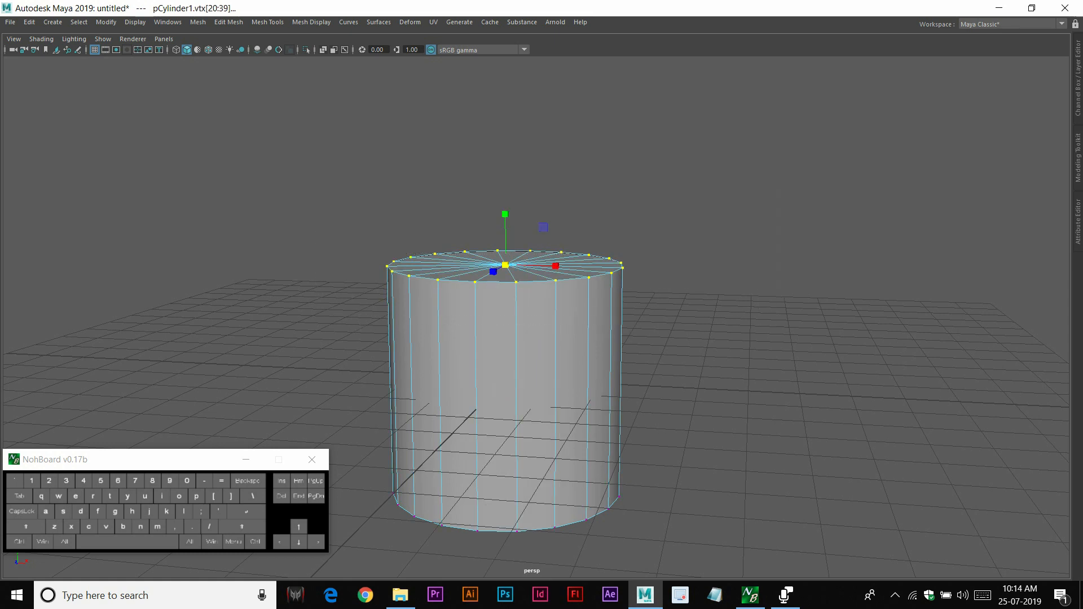
key("ctrl")
key("ctrl+F10")
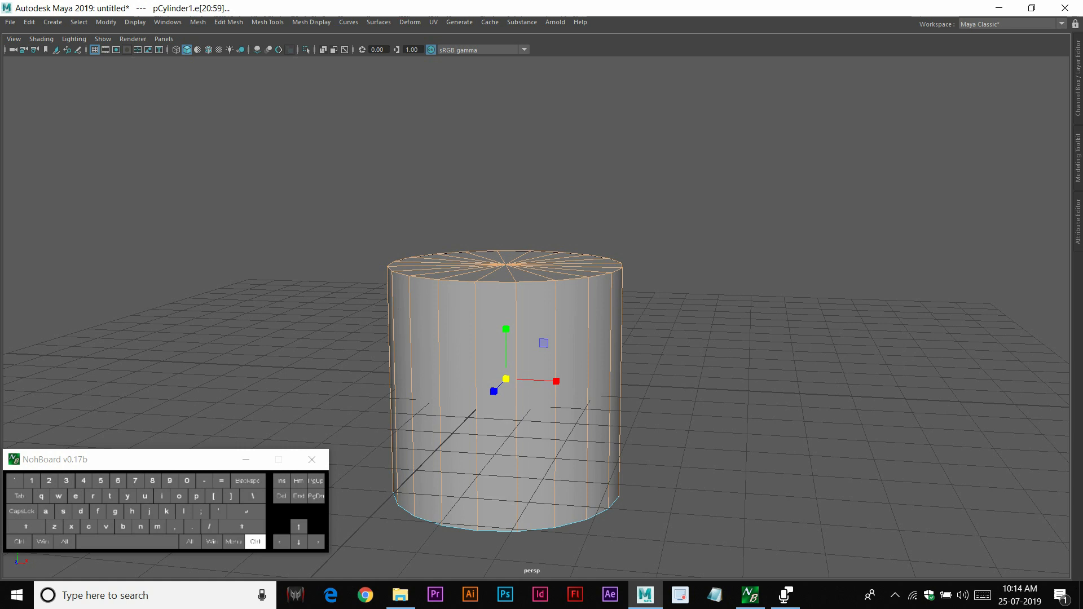
Convert the edge selection to faces, then reselect the top-cap vertices
key("ctrl+F11")
right_click_drag(581, 302, 531, 303)
left_click_drag(369, 196, 762, 308)
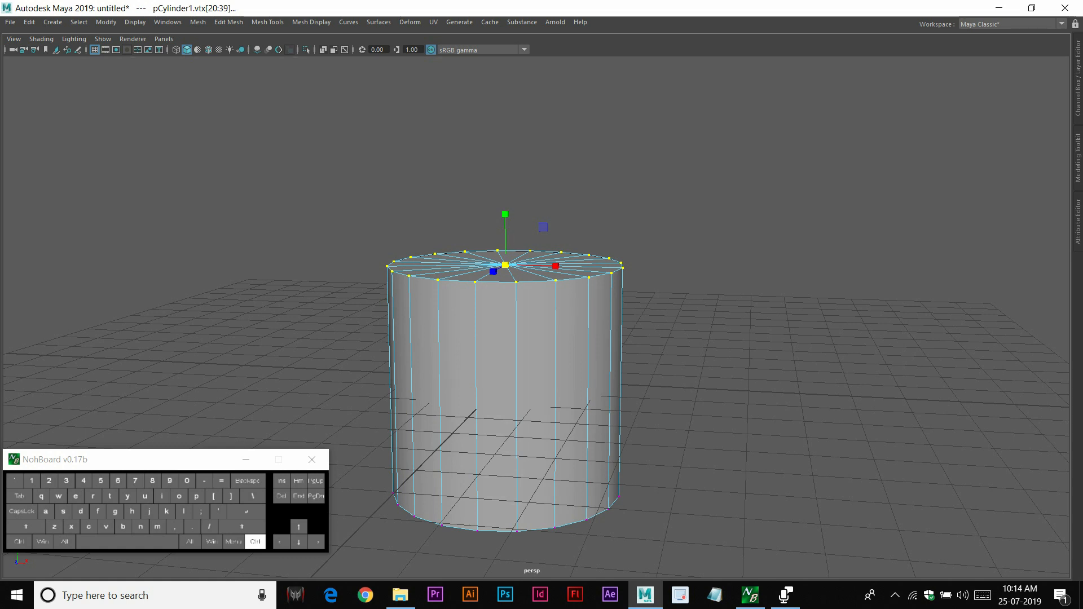
Convert the top-cap vertex selection to edges and then to faces
key("ctrl+F10")
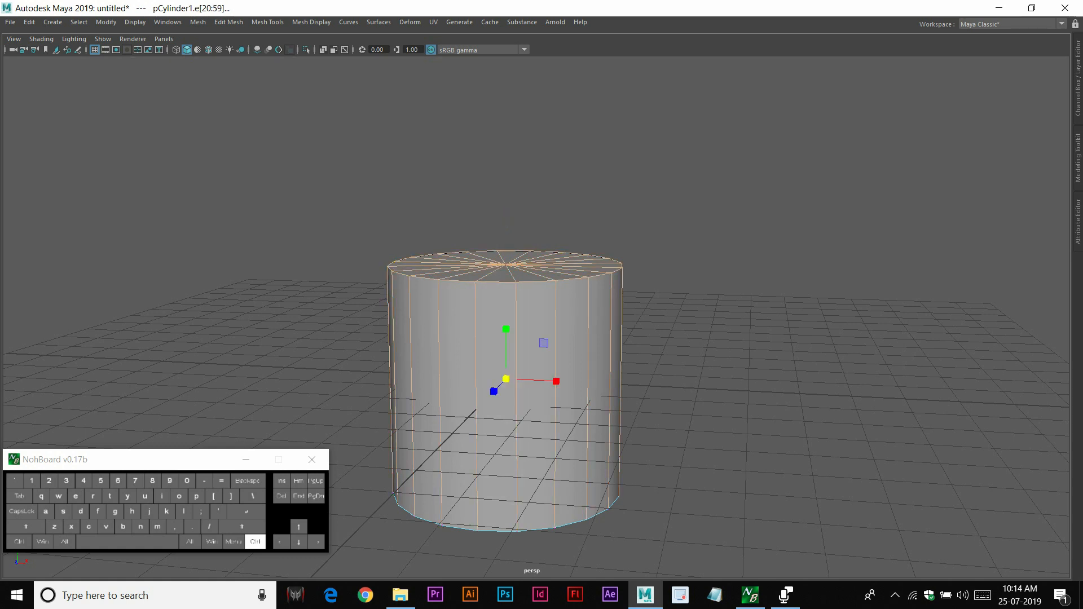
key("ctrl+F11")
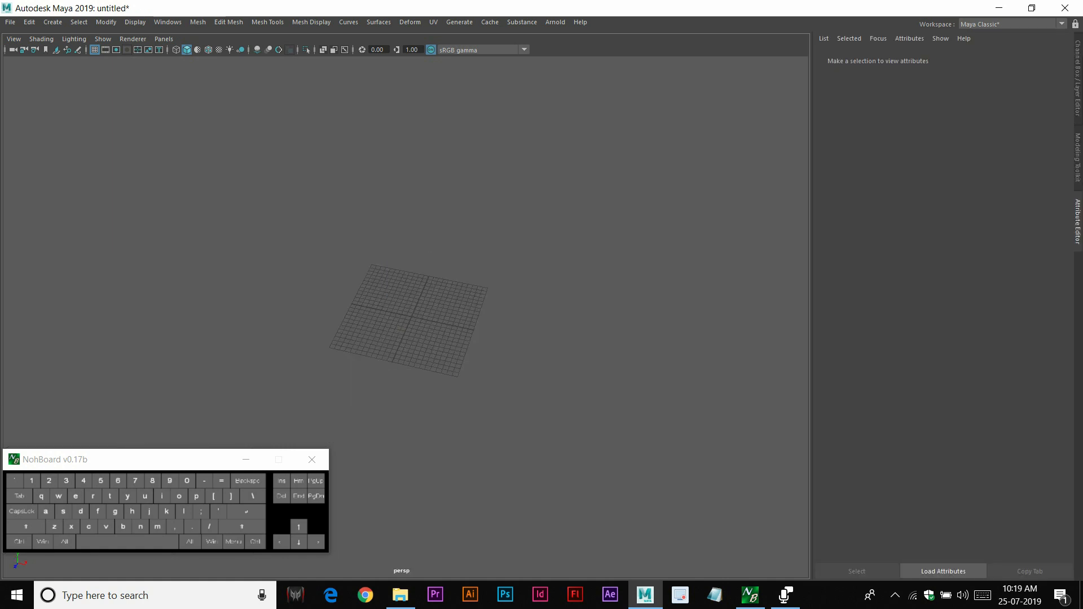
Create a new polygon cylinder in an empty scene
right_click_drag(517, 247, 604, 251, "shift")
key("alt+x")
key("r")
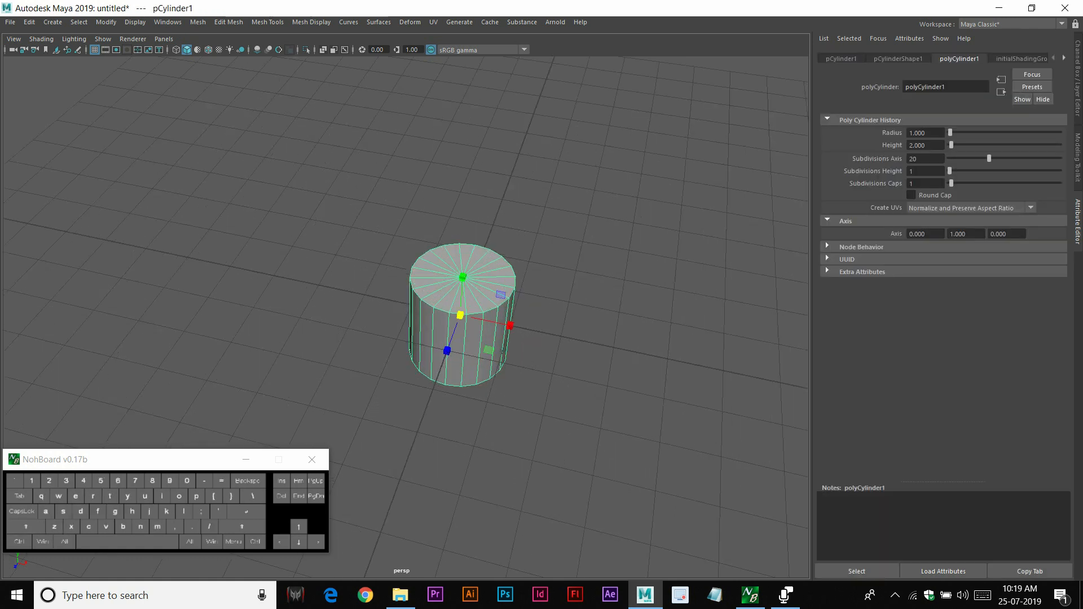
Set the cylinder's radius to about 3.1, height about 6.2, subdivisions height 4 and subdivisions caps 7
left_click_drag(951, 145, 952, 133)
left_click_drag(950, 170, 964, 183)
key("w")
right_click_drag(566, 168, 622, 152)
left_click(700, 147)
key("q")
right_click_drag(451, 226, 508, 226, "alt")
left_click(508, 225)
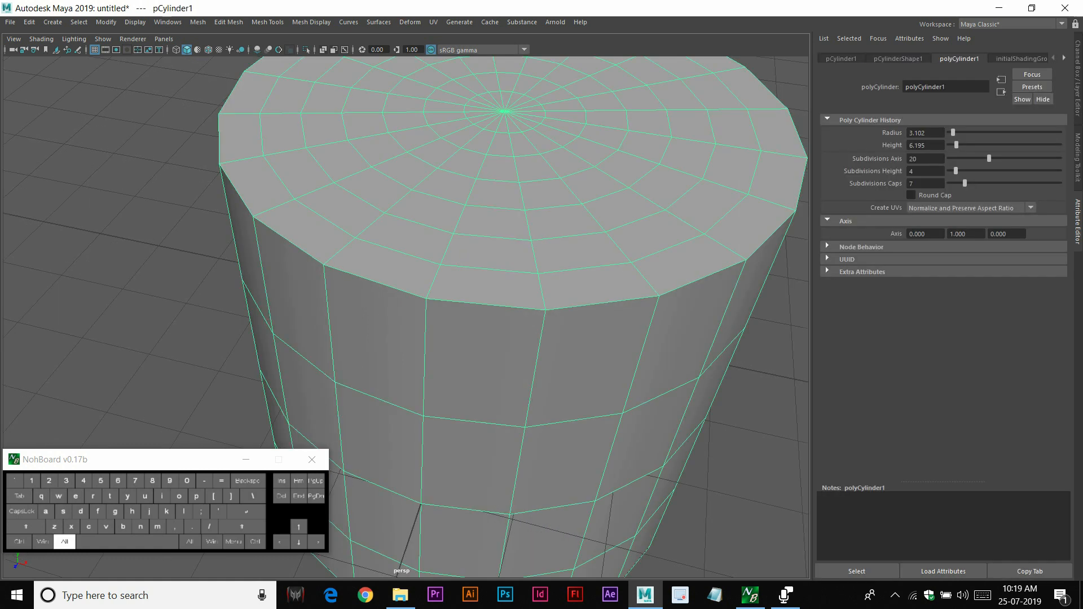
Select concentric face loops on the cylinder's top cap, adding rings from the innermost outward
middle_click_drag(508, 226, 450, 322, "alt")
right_click_drag(459, 251, 459, 282)
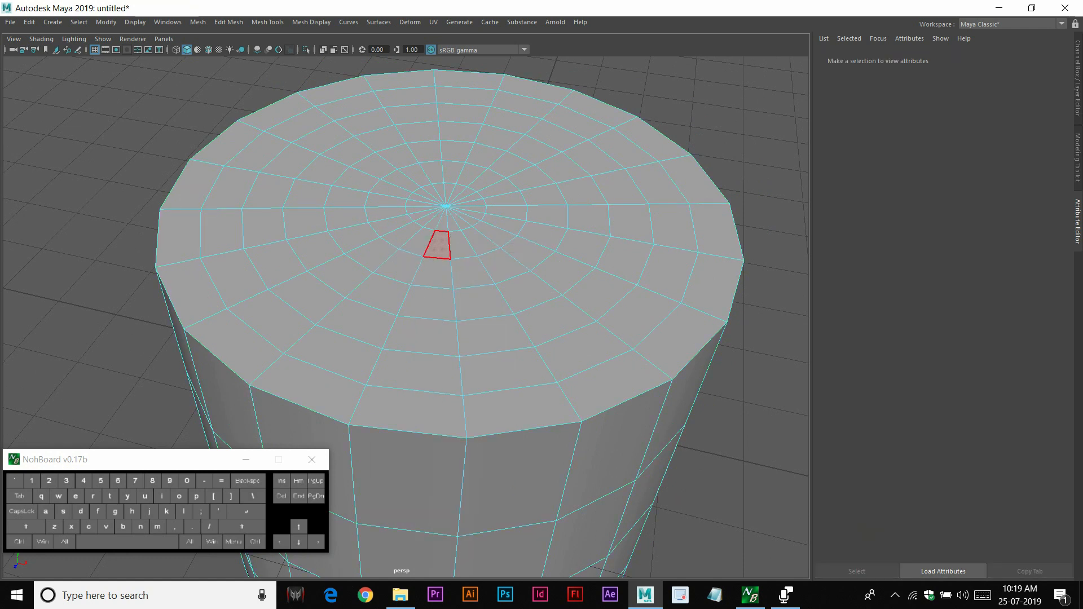
left_click(437, 244)
double_click(462, 244, "shift")
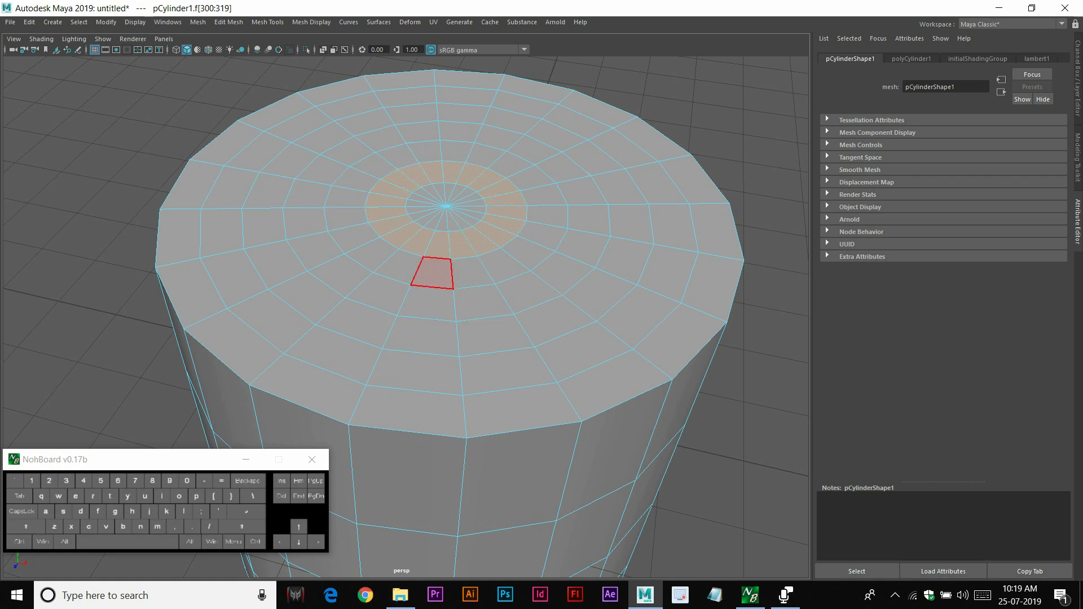
double_click(472, 272, "shift")
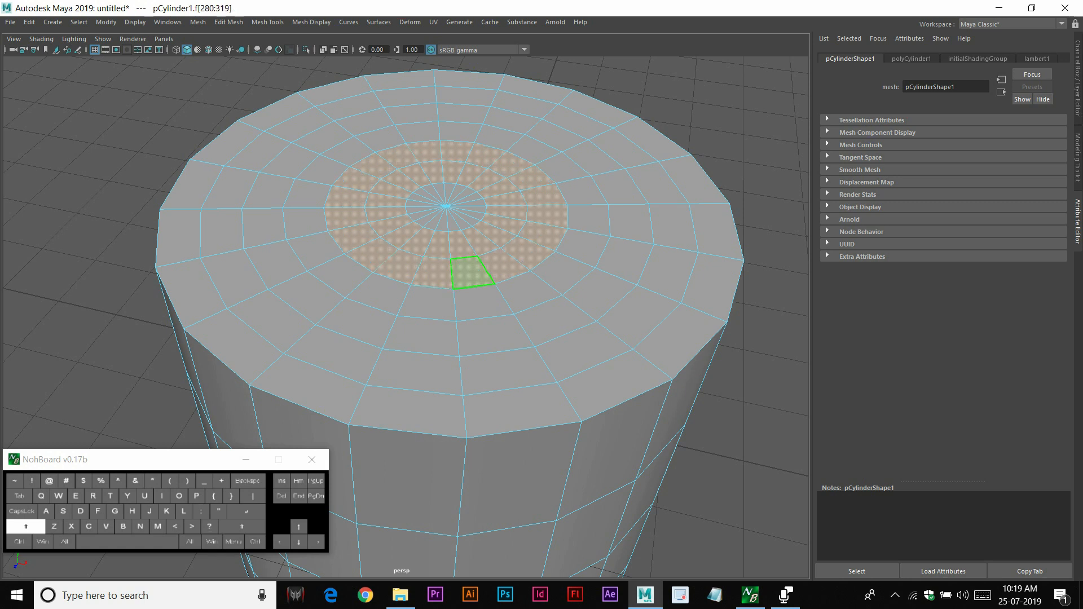
left_click(429, 303, "shift")
double_click(480, 303, "shift")
left_click(424, 337, "shift")
left_click(490, 336, "shift")
double_click(492, 336, "shift")
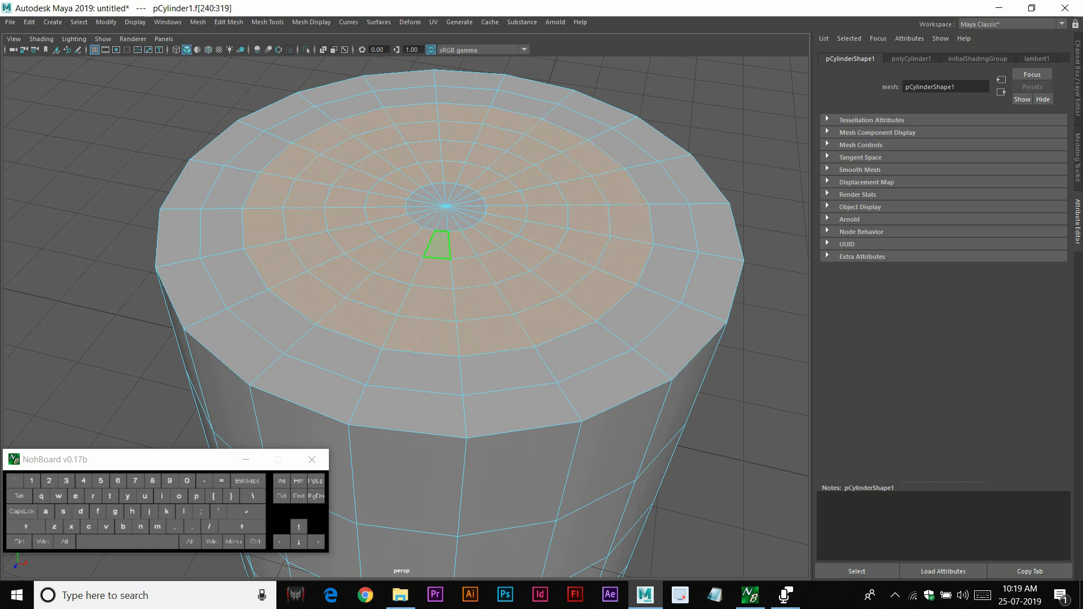
key("w")
right_click_drag(546, 136, 599, 118)
left_click(665, 93)
left_click(599, 141)
right_click_drag(501, 174, 499, 204)
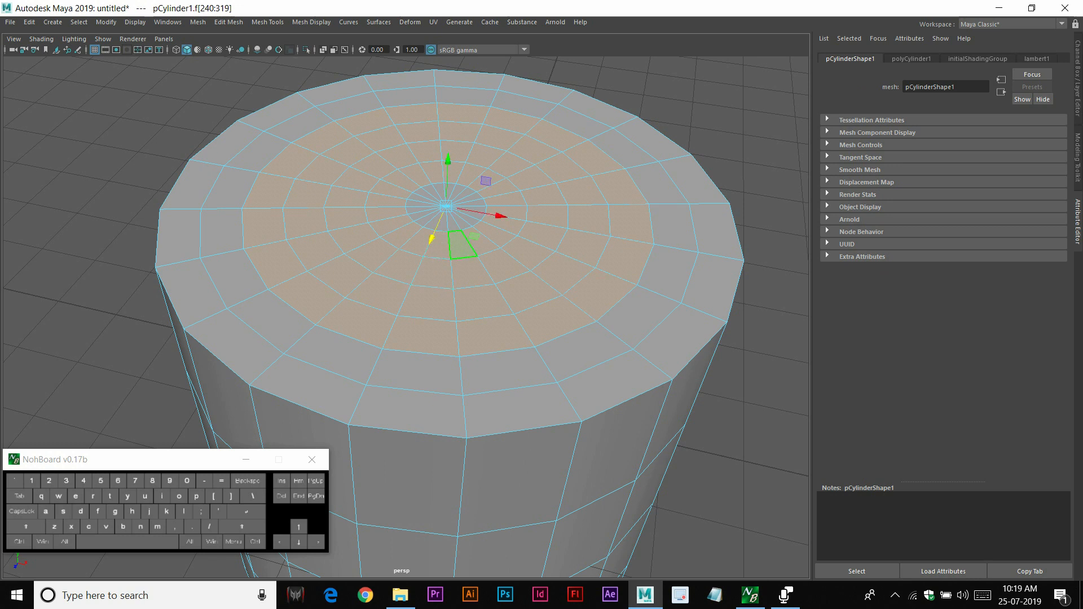
Reselect the innermost top-cap face loop and grow the face selection outward across the cap
key("q")
left_click(440, 245)
double_click(461, 246, "shift")
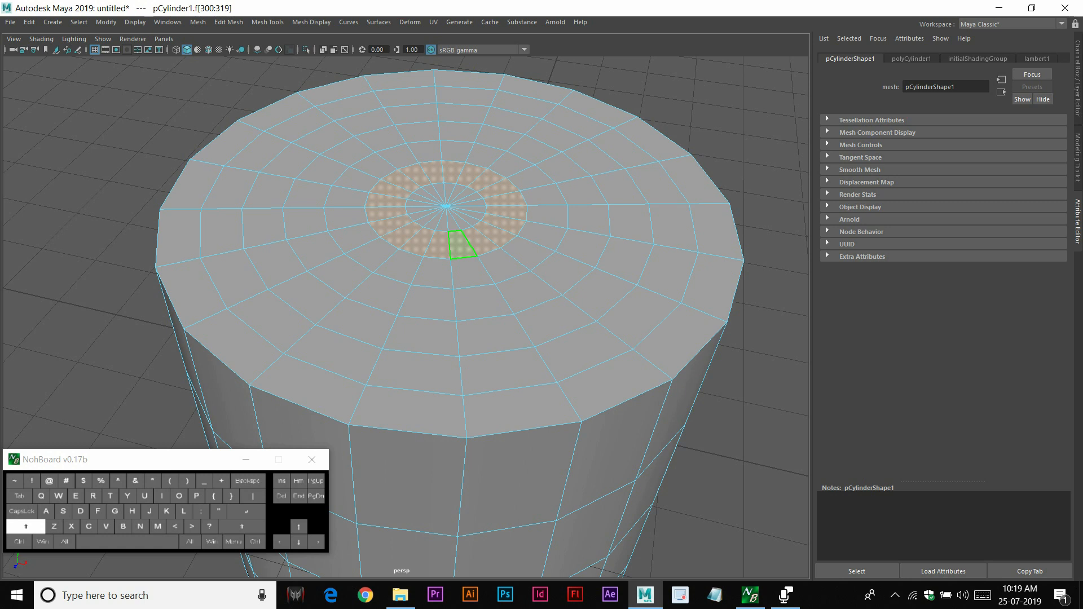
key("shift+comma")
key("shift+period")
Alternately shrink and grow the face selection, ending with it shrunk to the center faces
key("shift+period")
key("shift+period")
key("shift+period")
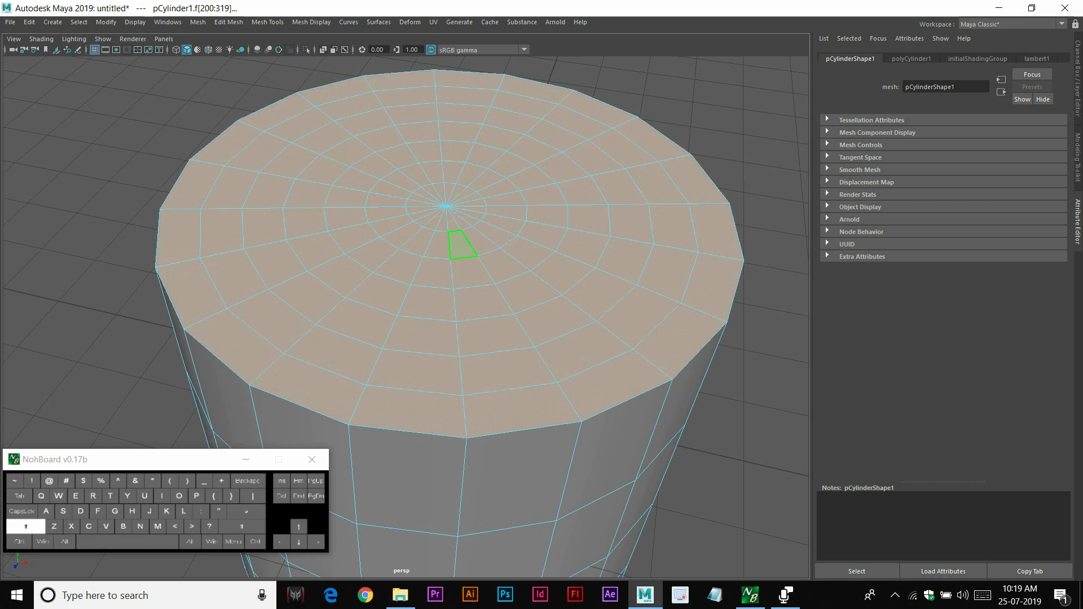
key("shift+comma")
key("shift+comma")
key("shift+period")
key("shift+period")
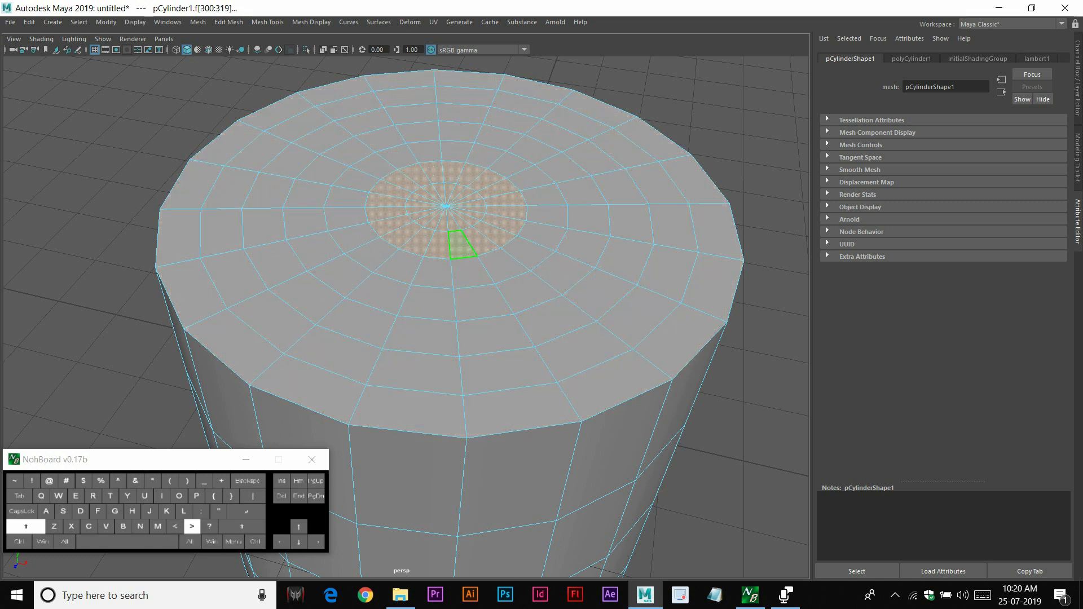
key("shift+comma")
key("shift+comma")
key("shift+comma")
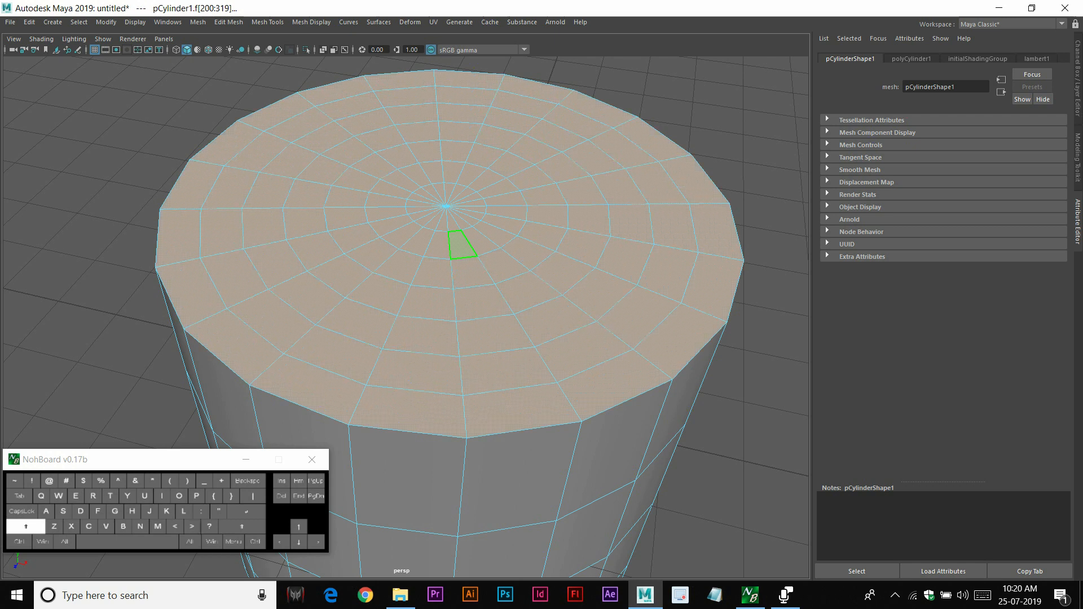
key("shift+period")
key("shift+period")
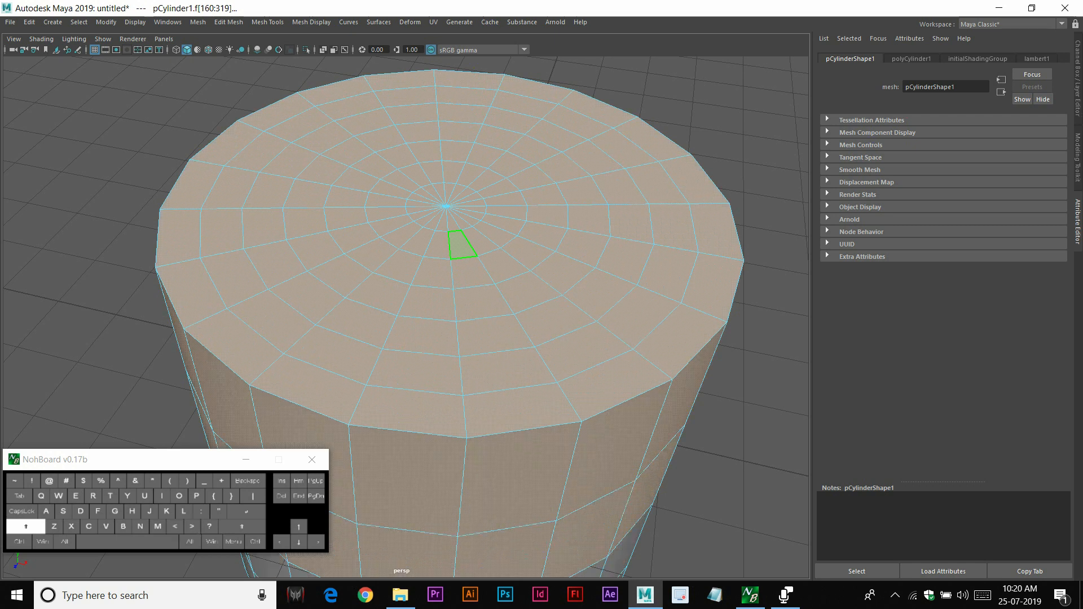
key("shift+comma")
key("shift+comma")
key("shift+comma")
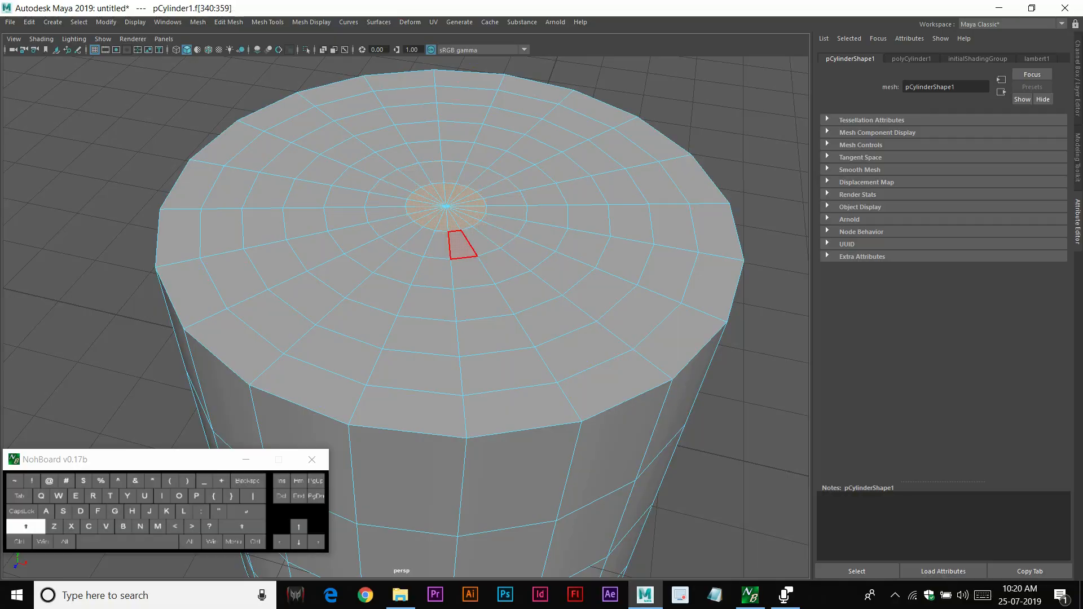